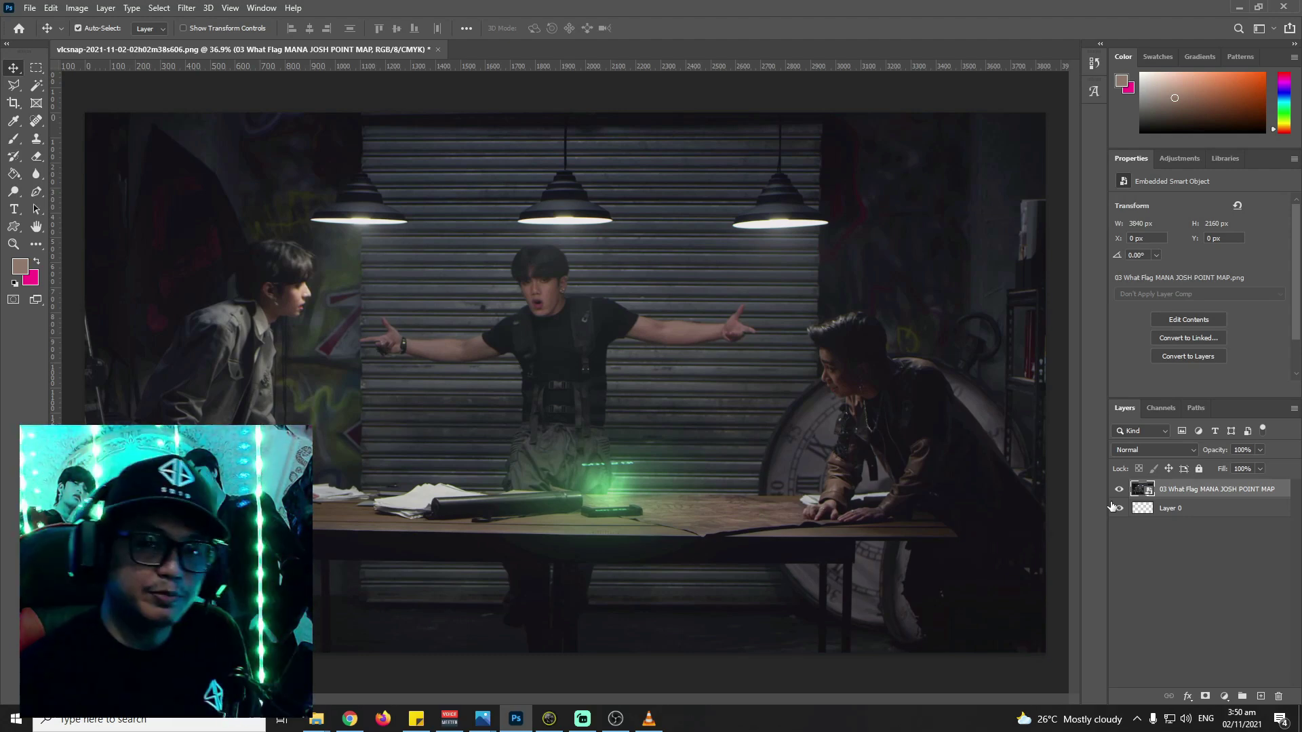
Brighten the table scene smart object with a Levels adjustment
key("ctrl+l")
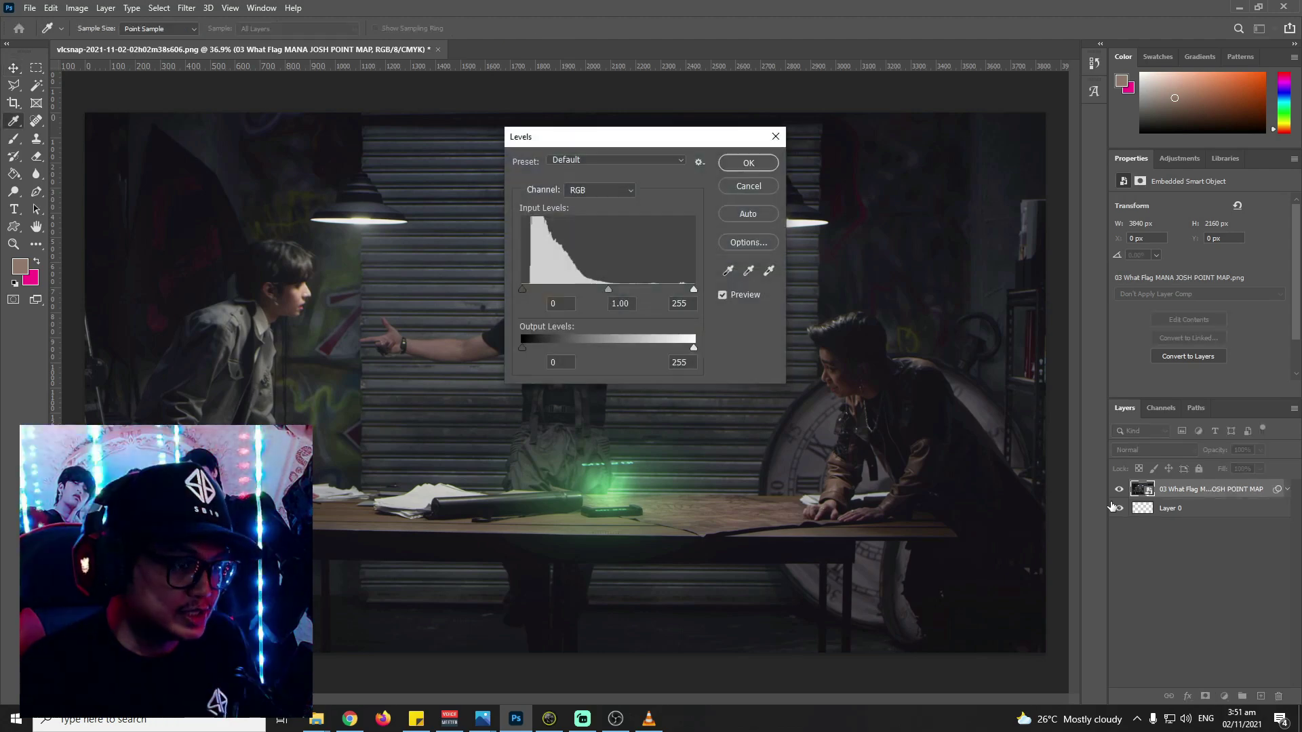
key("Return")
Examine the brightened table scene up close, covering the graffiti walls, both men at the sides and the large clock
scroll(165, 246, "up", 5)
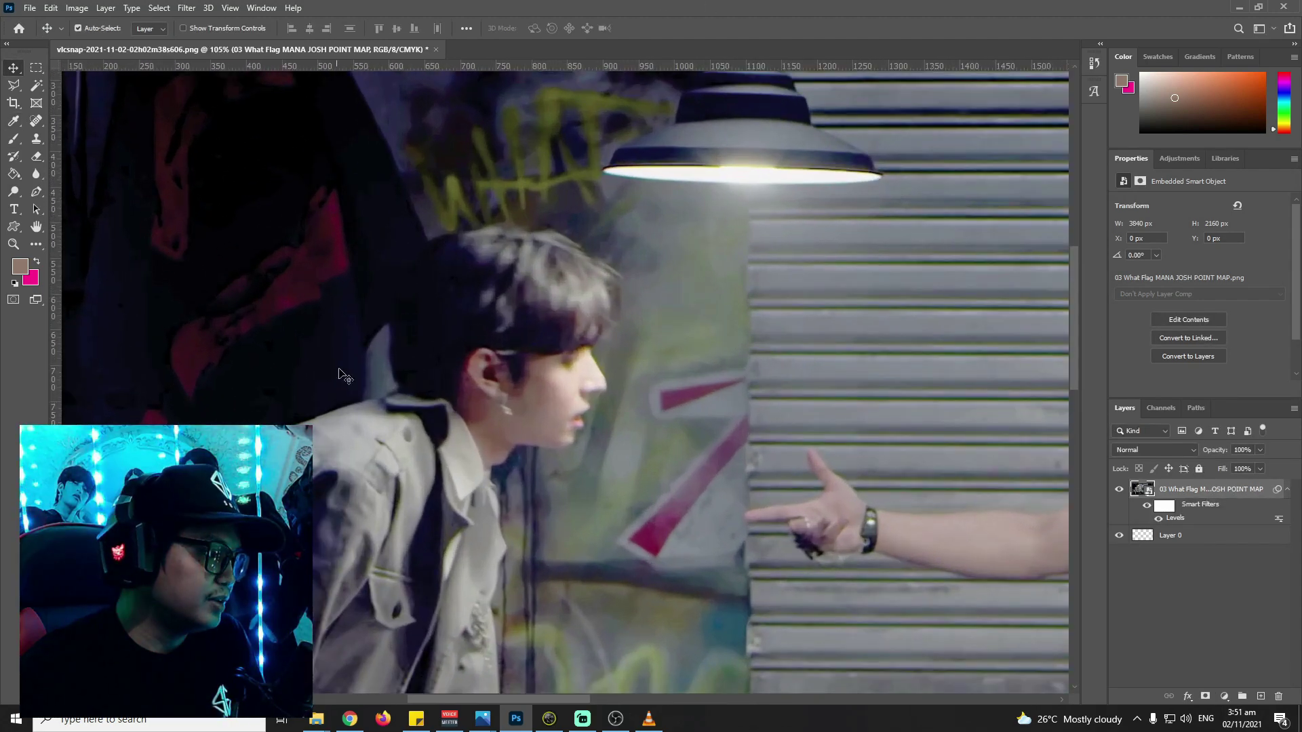
key("space")
left_click_drag(305, 342, 474, 380)
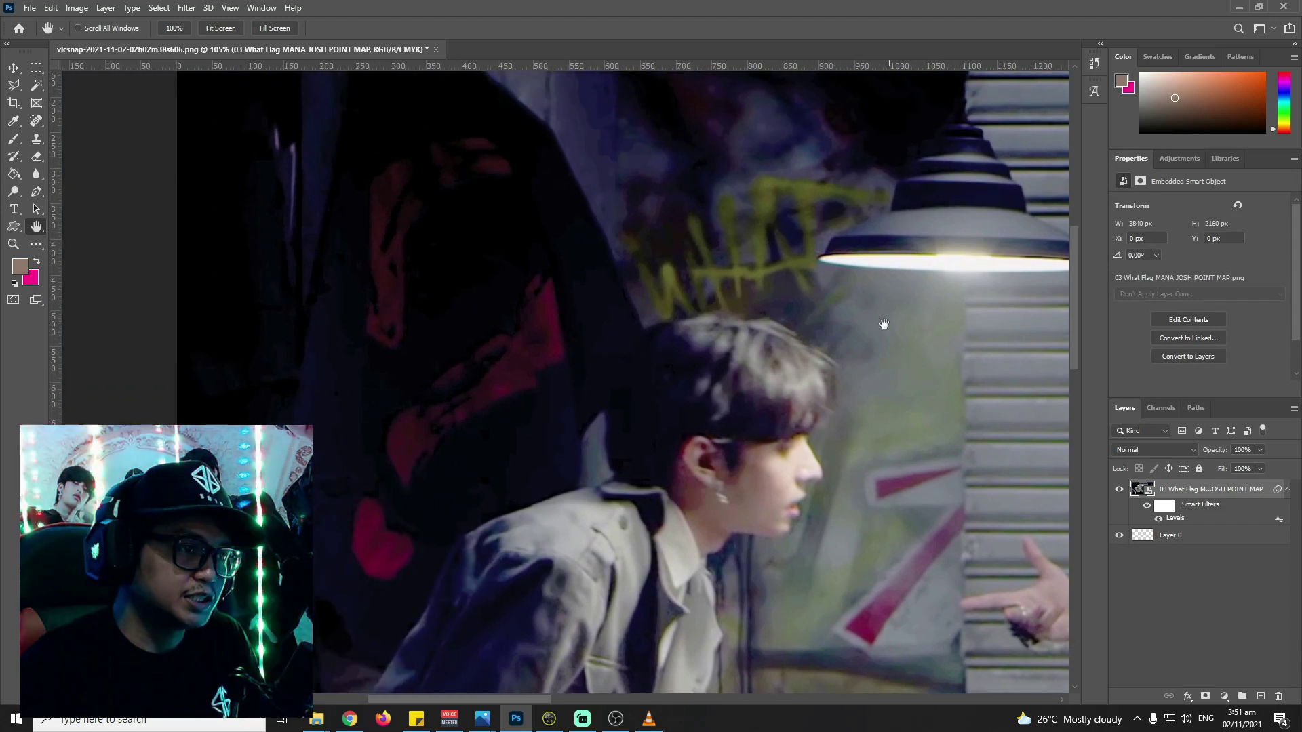
left_click_drag(705, 273, 538, 295)
key("ctrl+0")
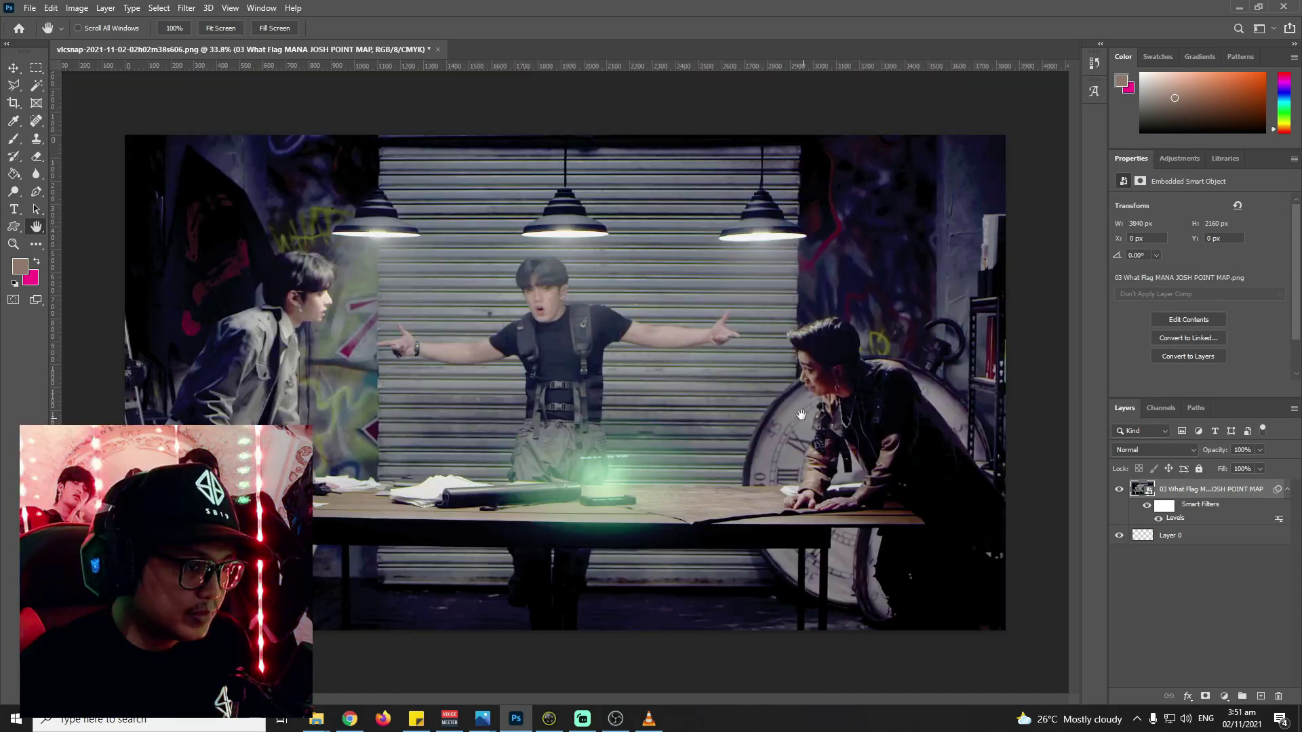
scroll(878, 305, "up", 5)
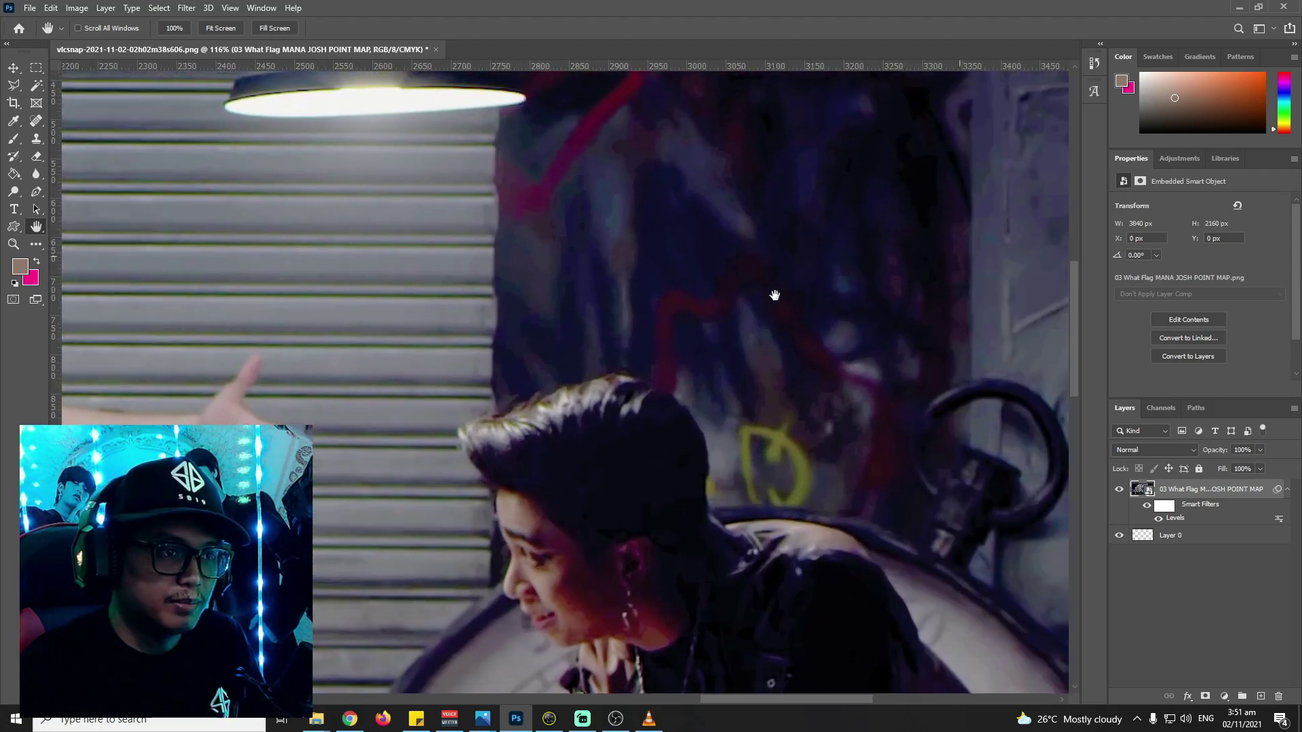
left_click_drag(775, 296, 613, 381)
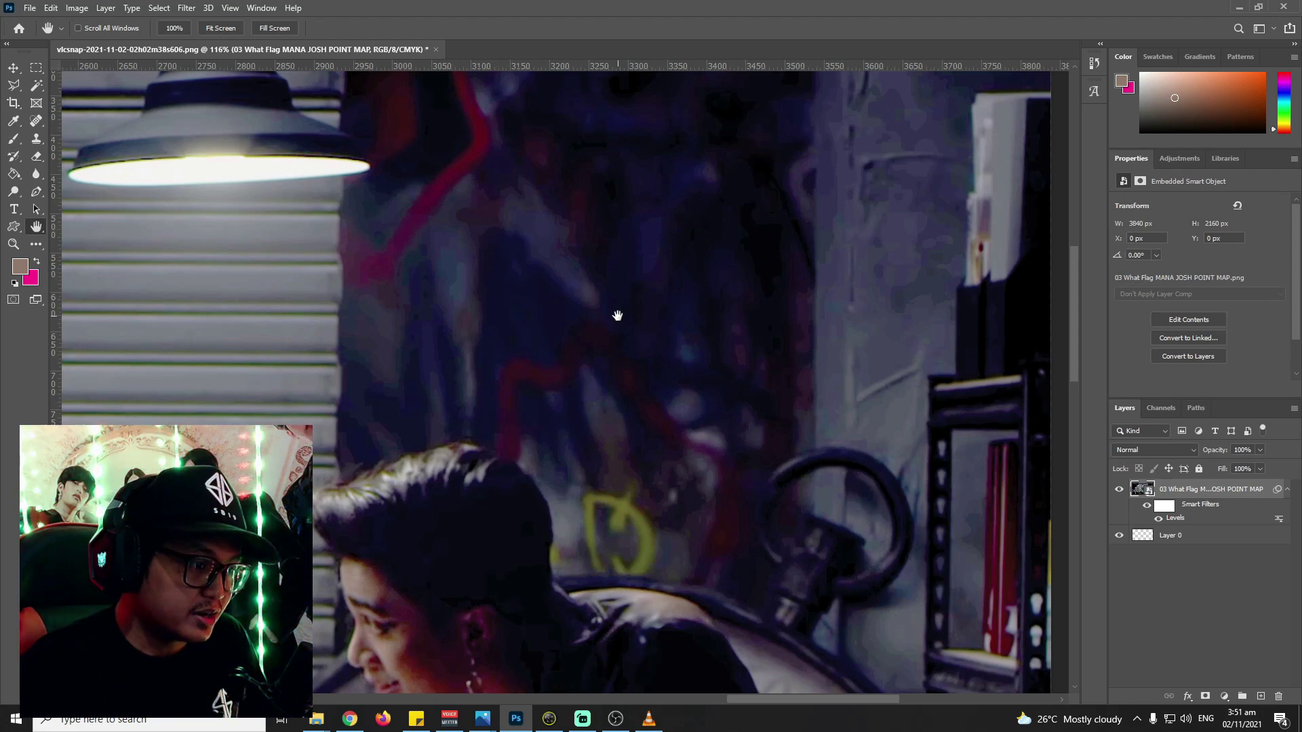
scroll(624, 311, "down", 2)
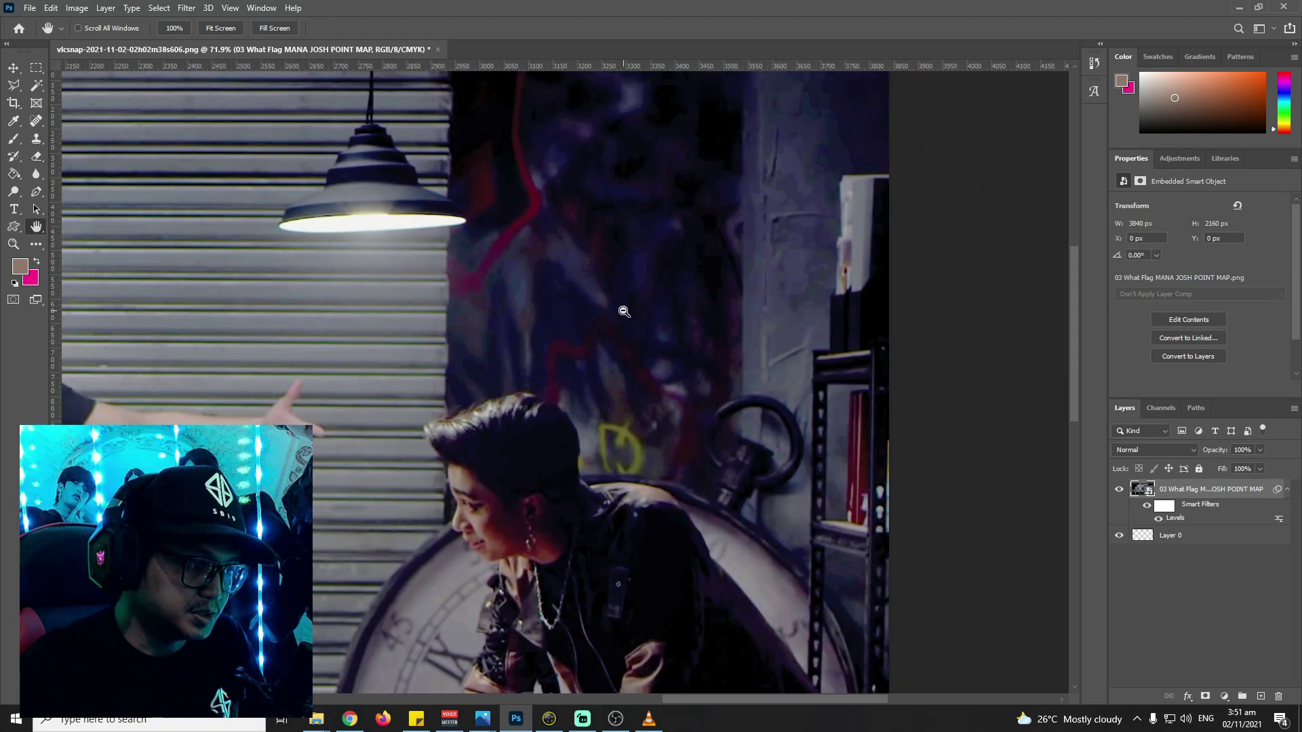
scroll(623, 312, "down", 3)
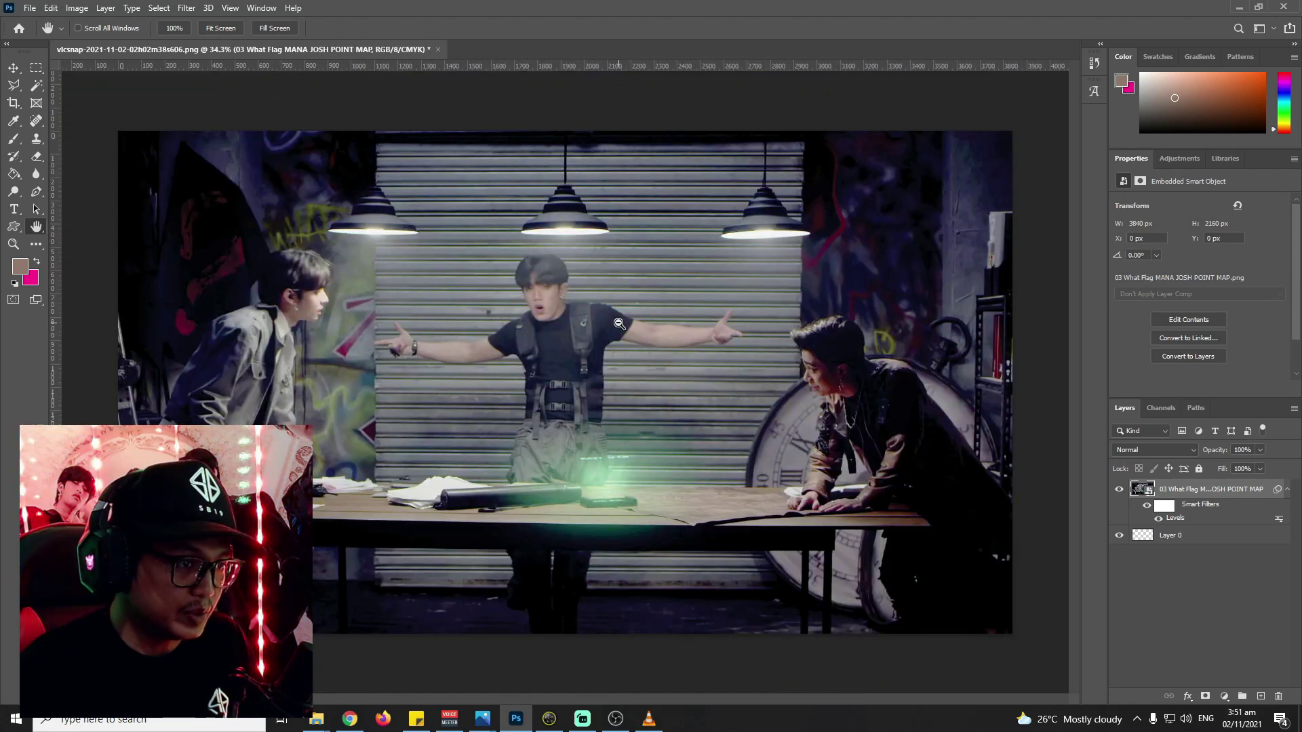
scroll(947, 409, "up", 3)
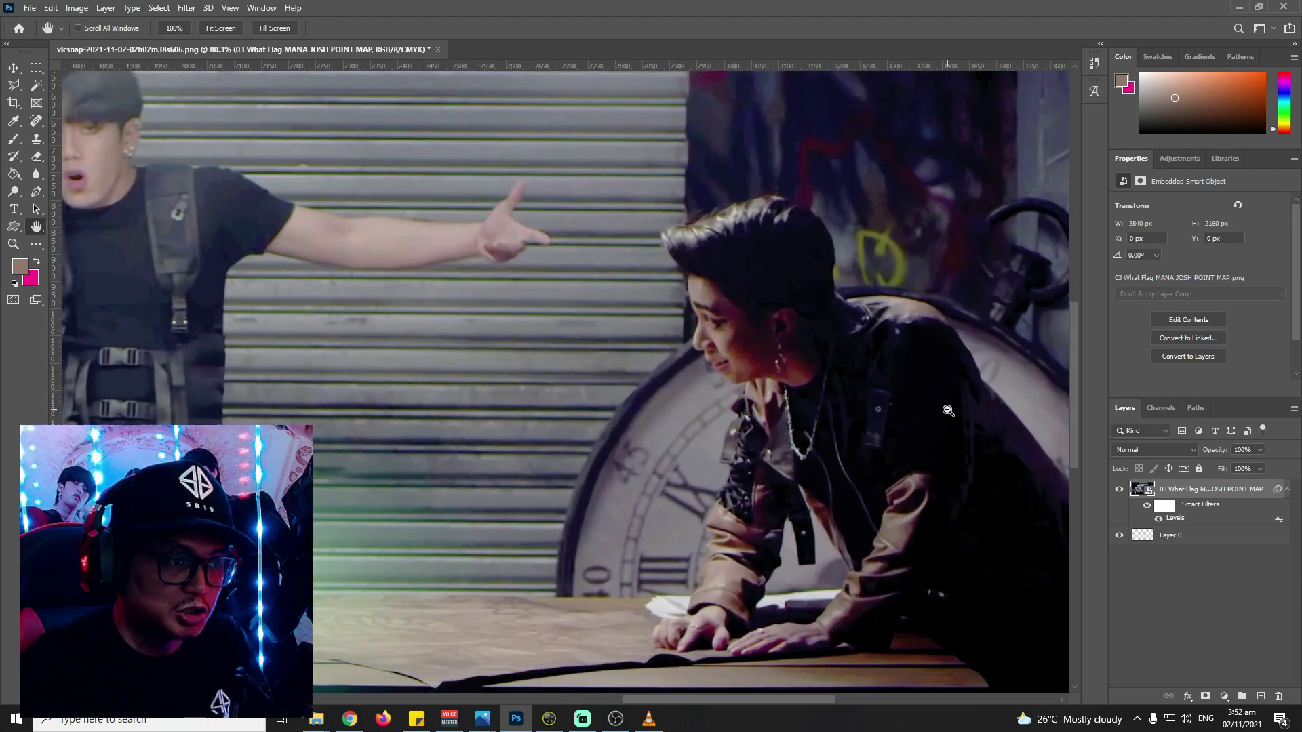
left_click_drag(850, 437, 812, 390)
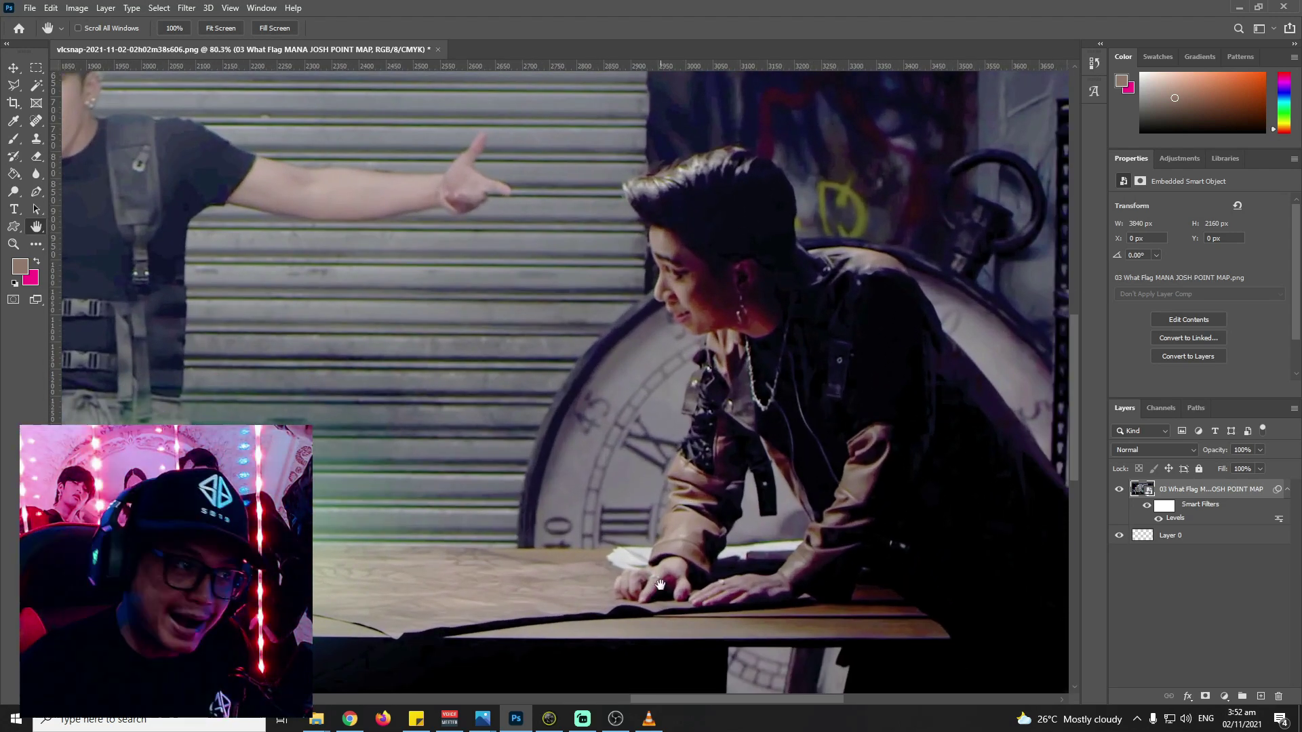
Switch to the music video in VLC, pause at the overhead table shot at 00:17, and return to Photoshop
key("alt+Tab")
key("space")
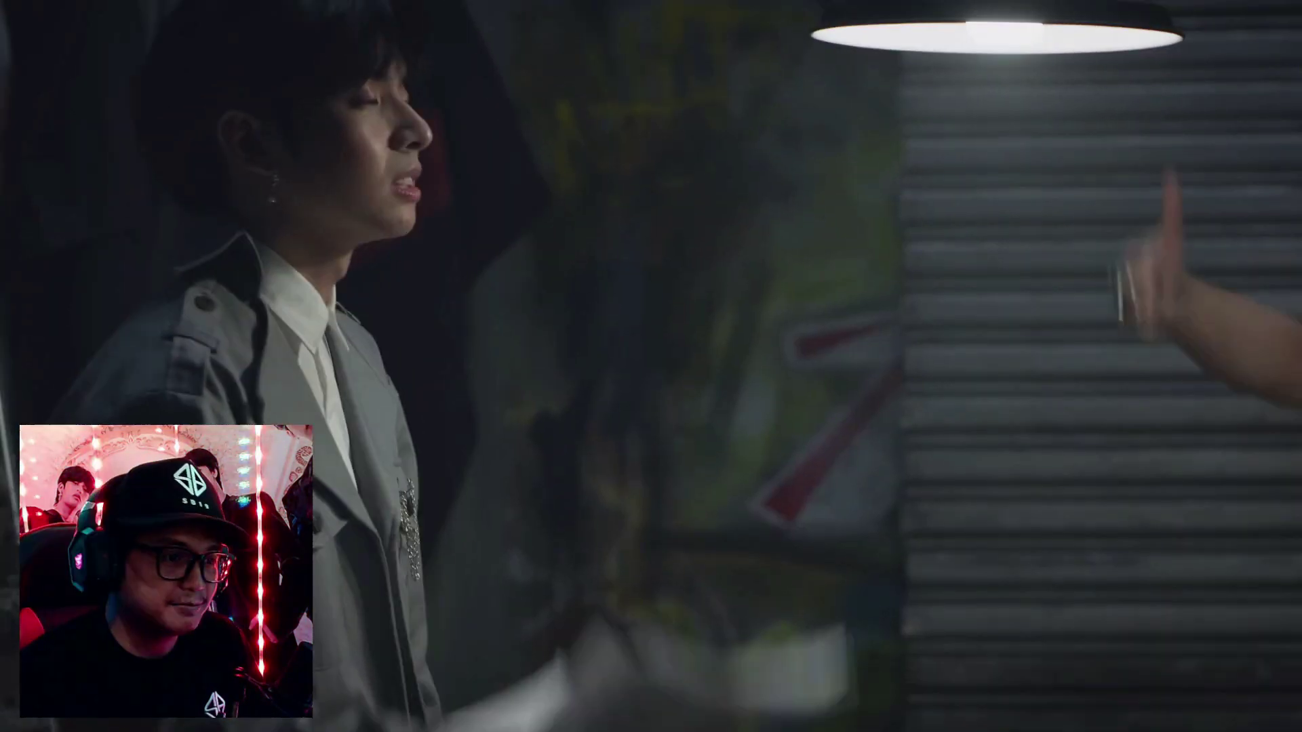
left_click(454, 697)
key("space")
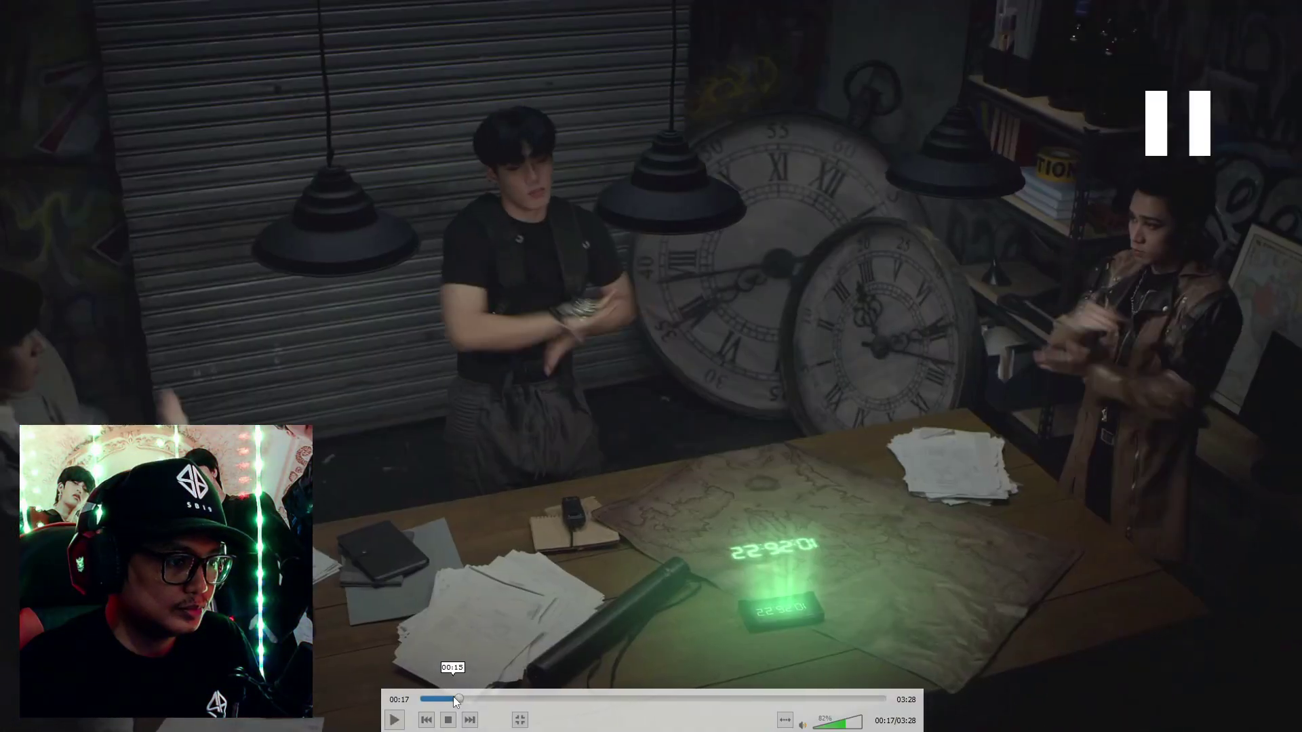
key("alt+Tab")
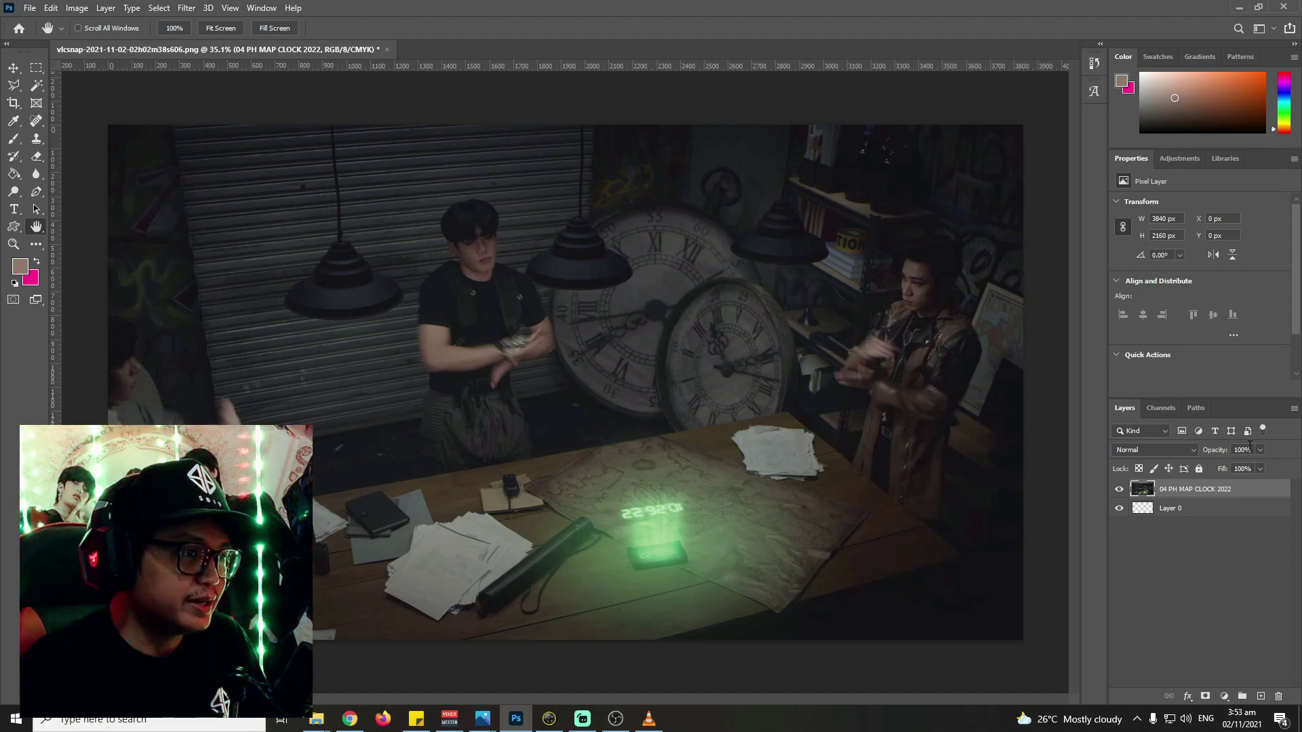
Brighten the 04 PH MAP CLOCK 2022 layer with Levels, setting the midtone input to 1.76
key("ctrl+l")
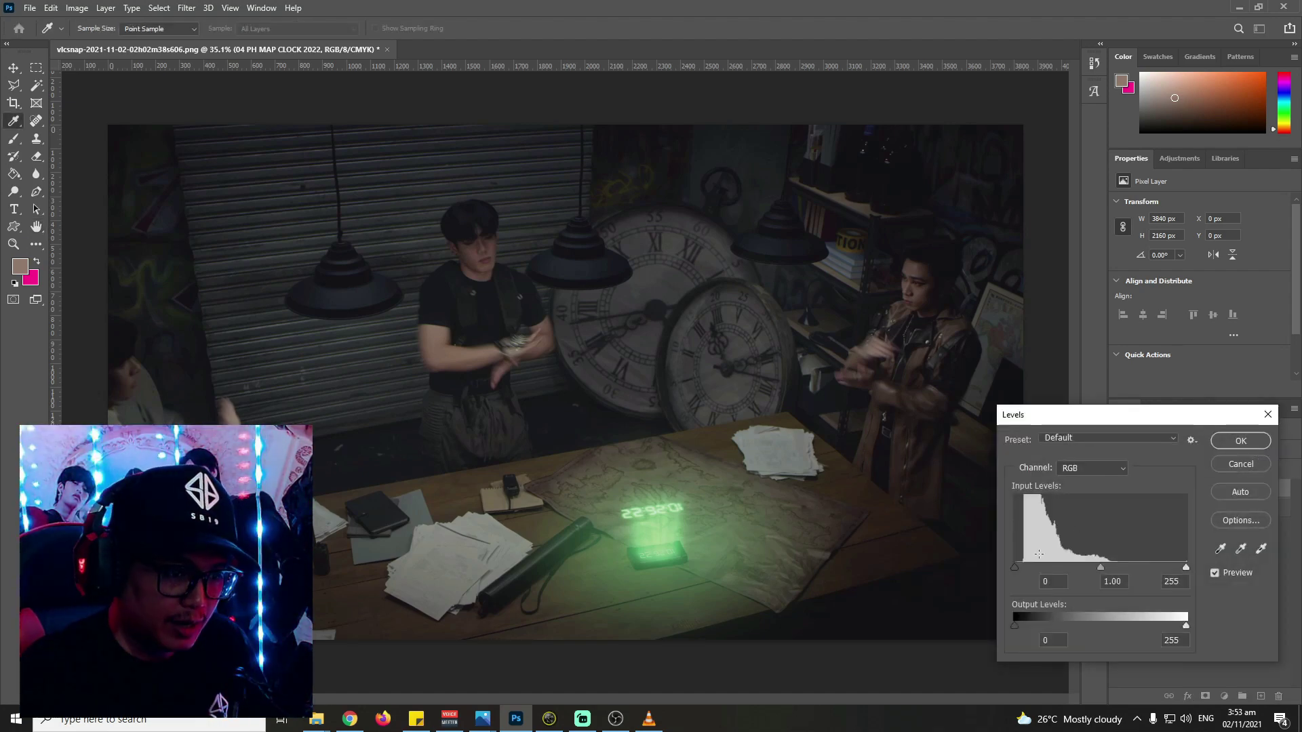
left_click_drag(1108, 568, 1066, 566)
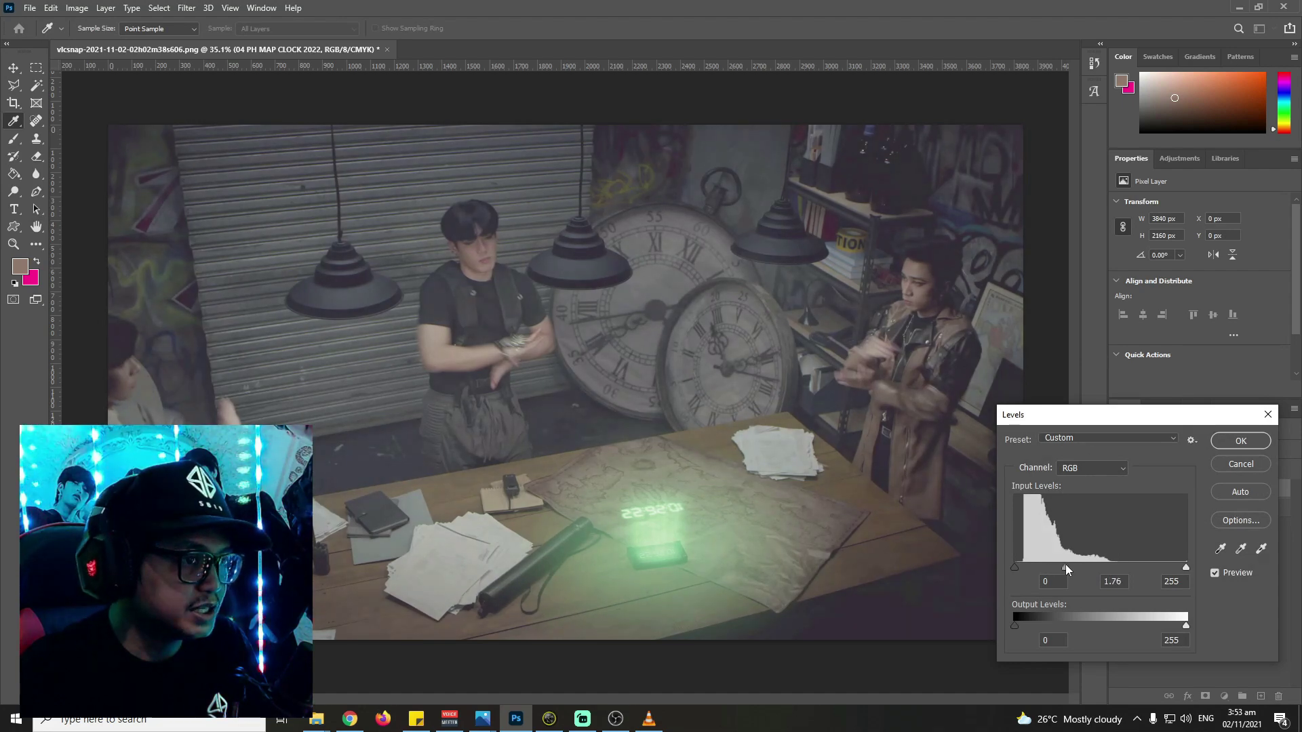
left_click(1240, 440)
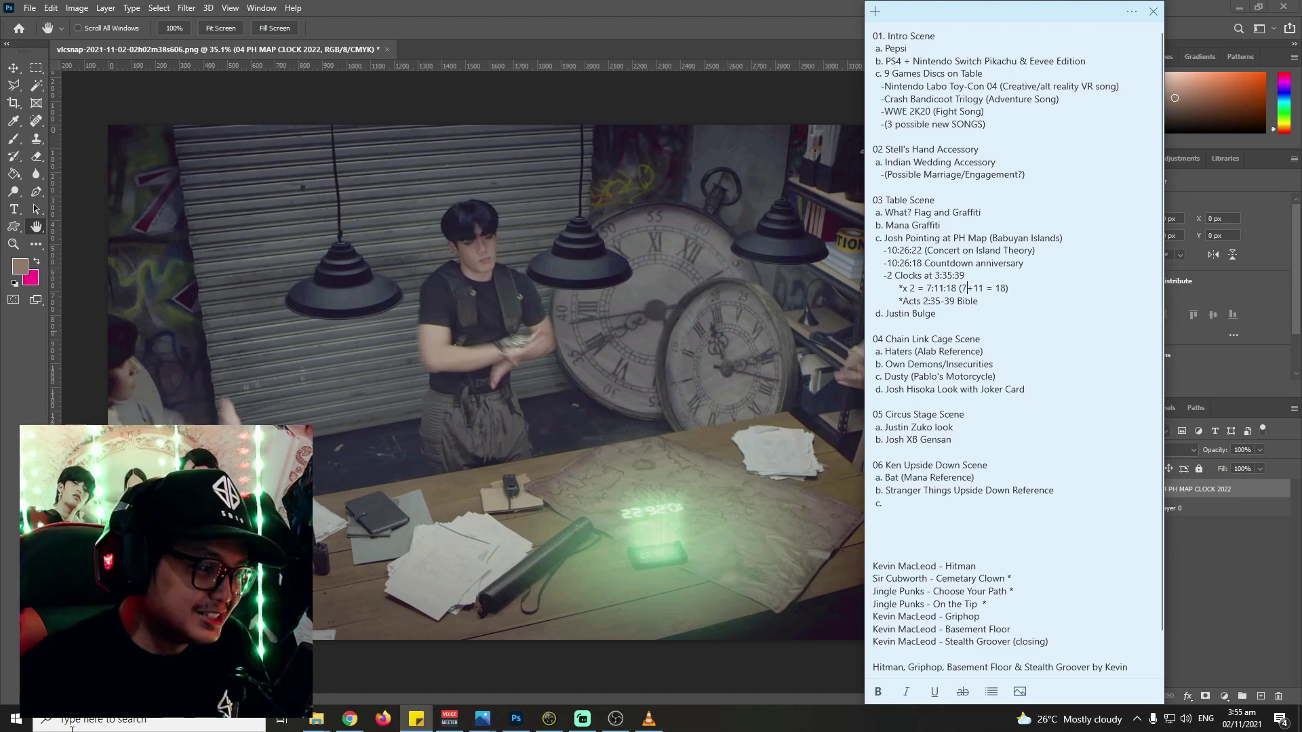
Mirror the 04 PH MAP CLOCK 2022 layer horizontally, rotating and enlarging it to make the projected clock digits readable
mouse_move(316, 719)
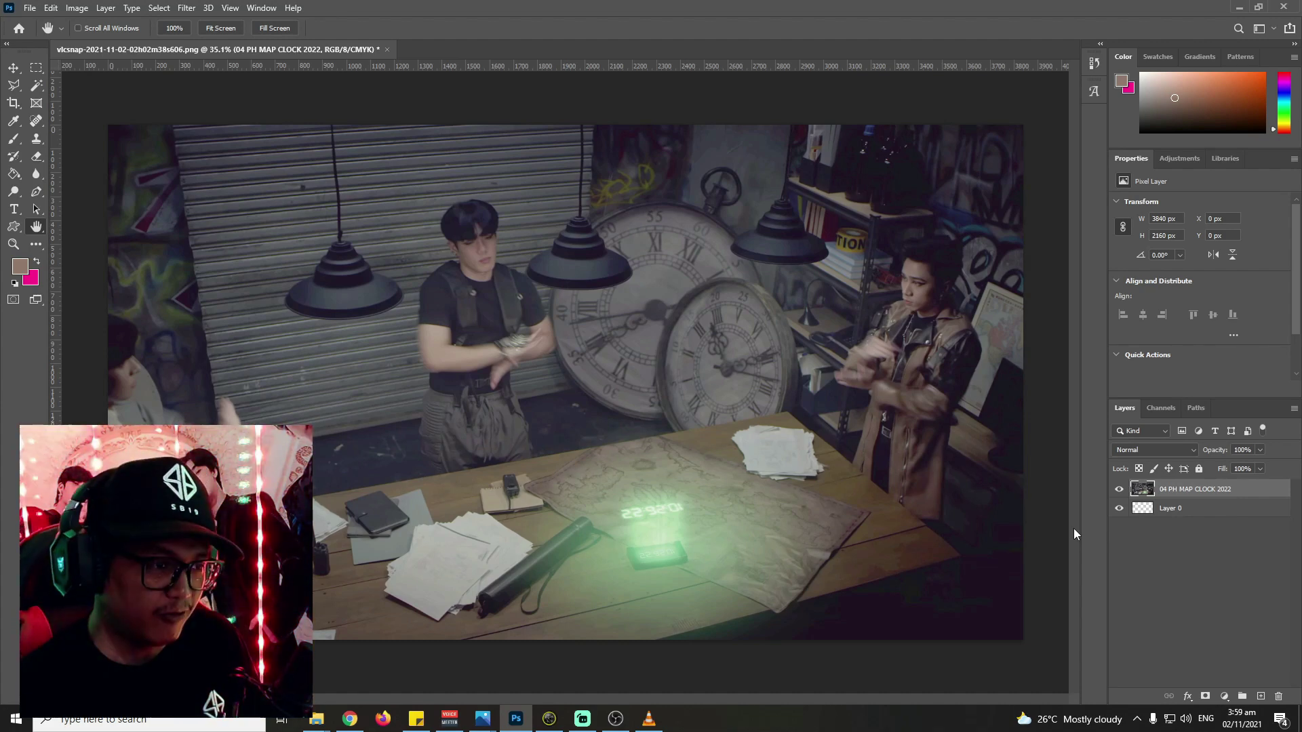
key("ctrl+t")
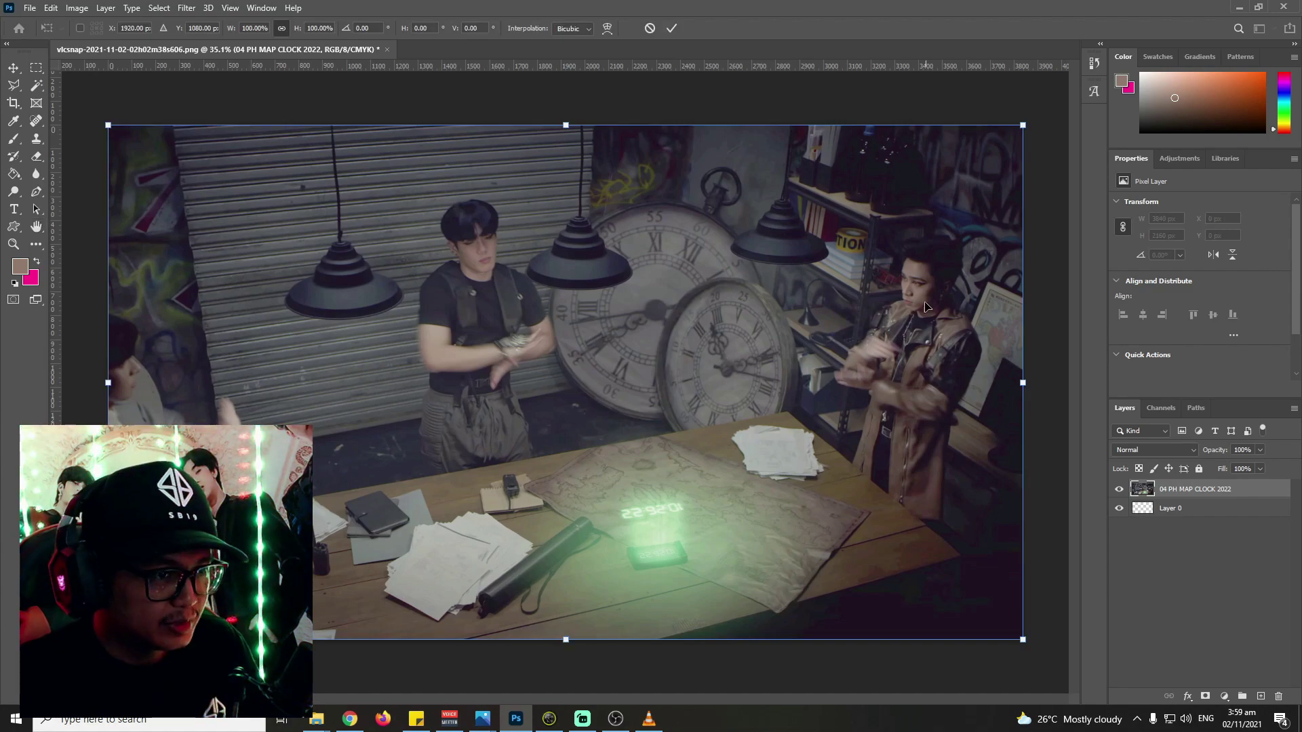
left_click_drag(1041, 384, 347, 381)
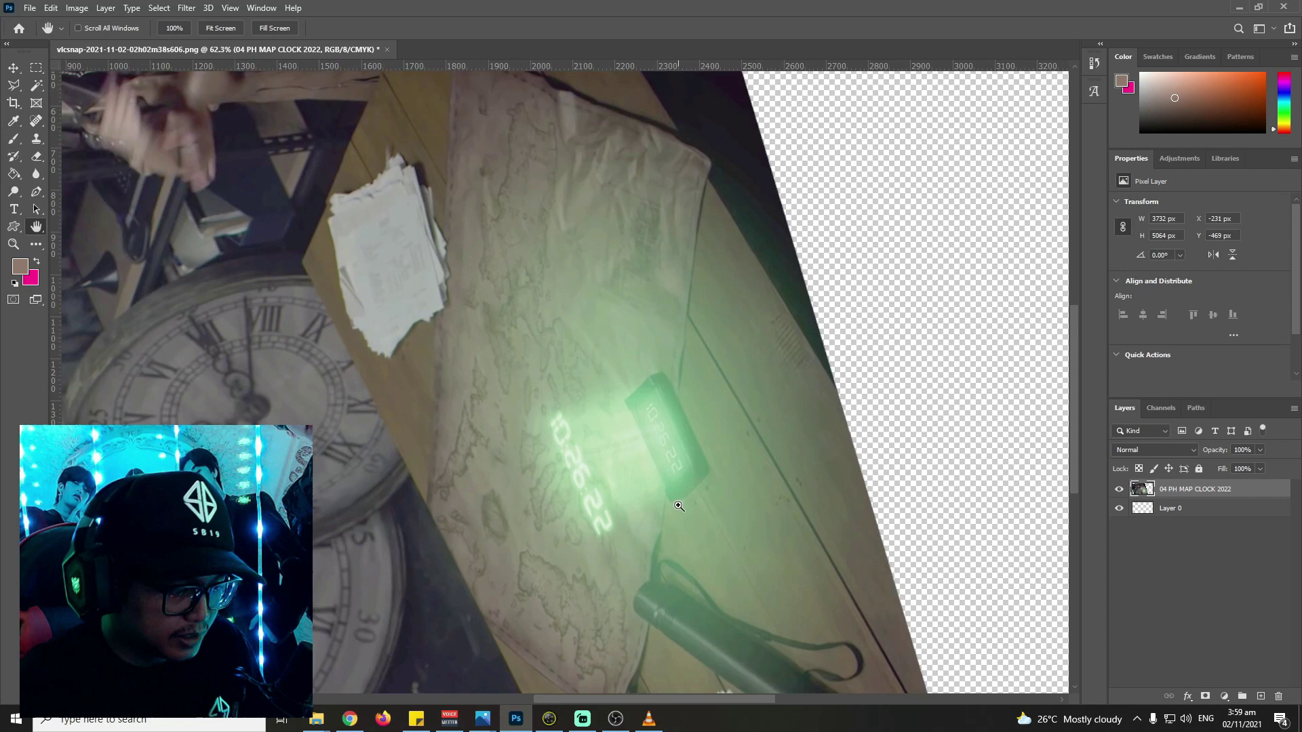
Increase the map clock layer's contrast with Levels, using input values 81, 1.3 and 231
key("ctrl+l")
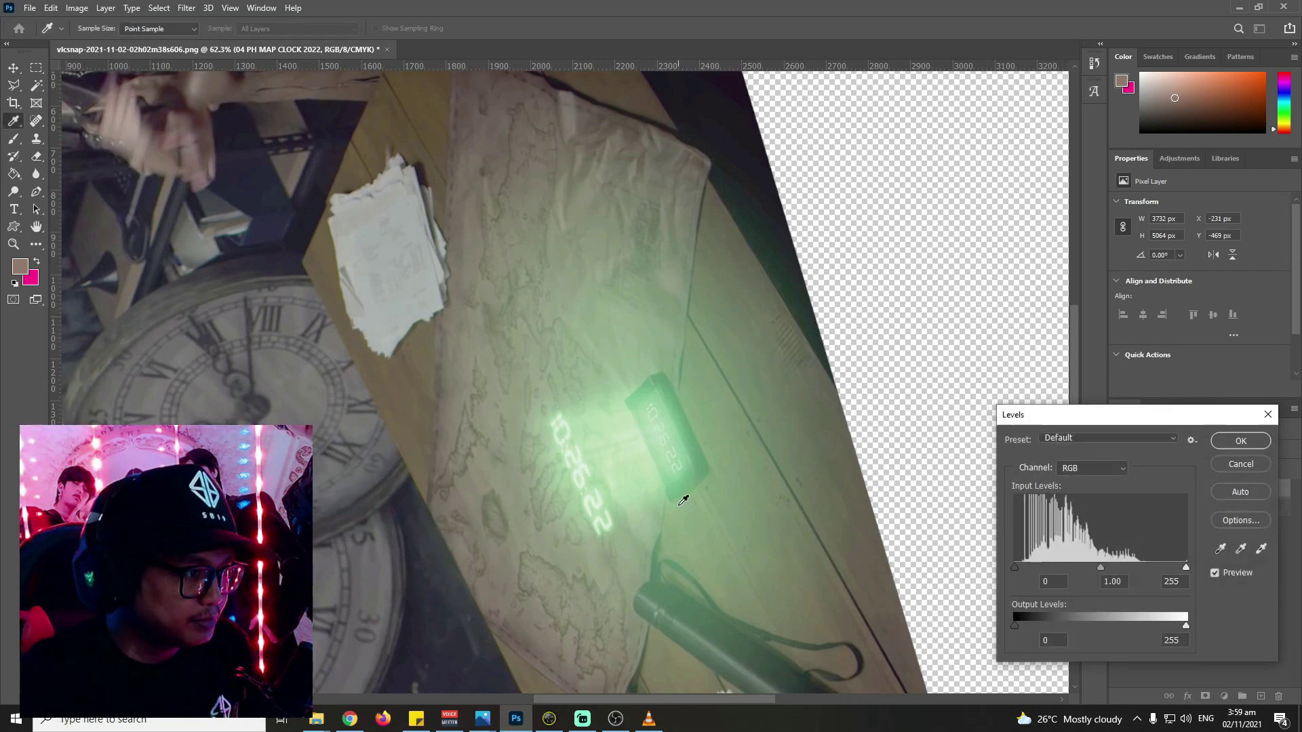
left_click_drag(1014, 567, 1068, 571)
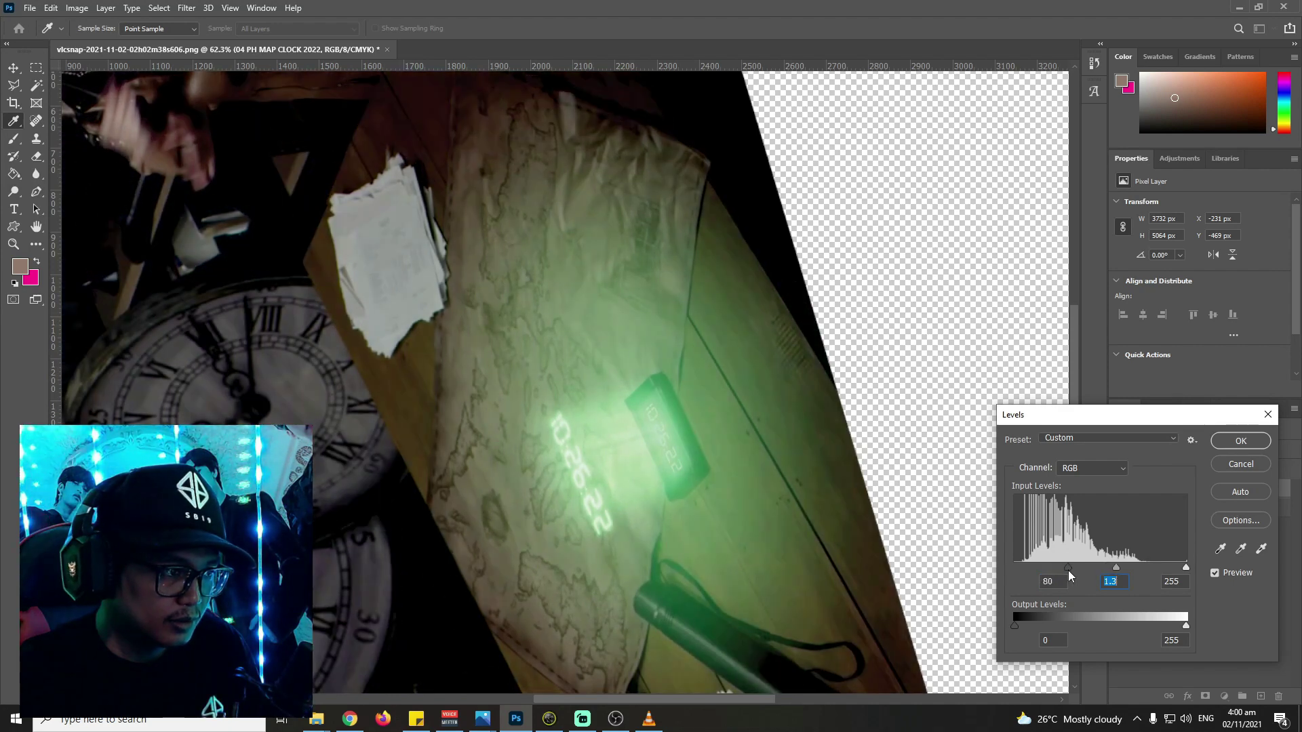
left_click(1069, 571)
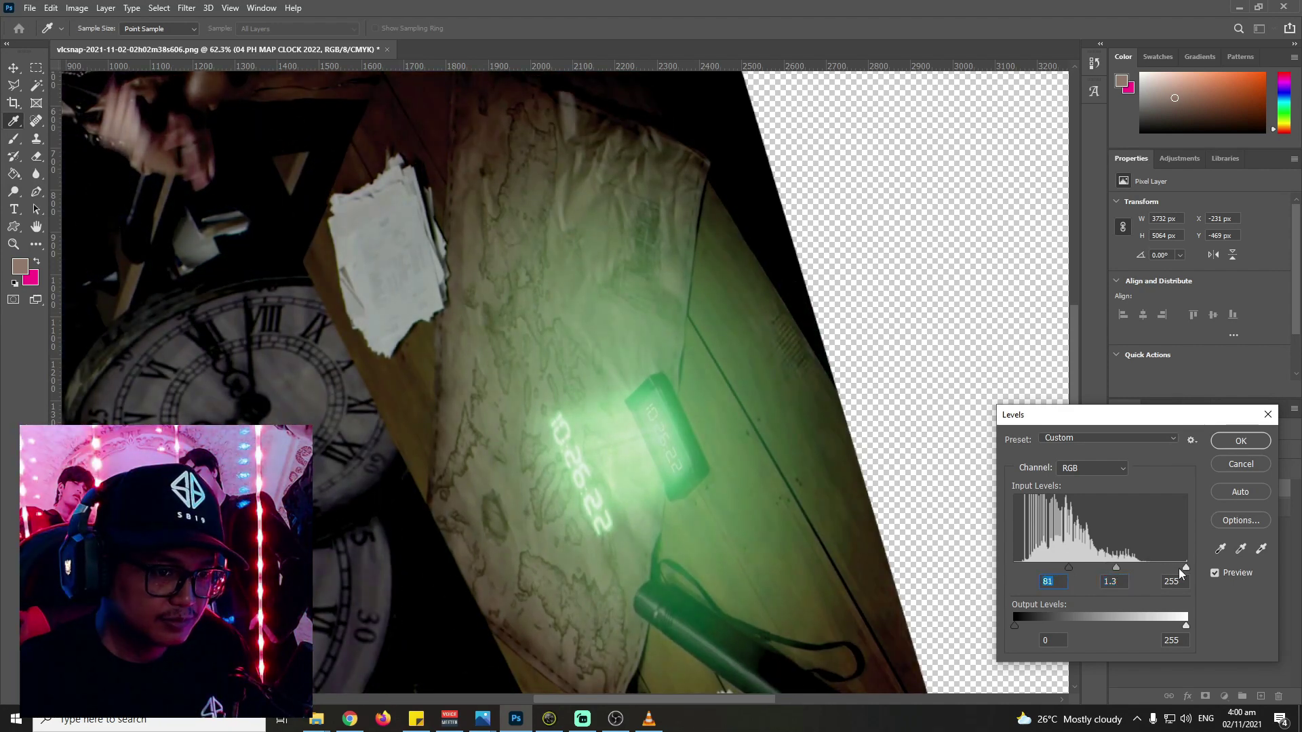
left_click_drag(1183, 568, 1170, 564)
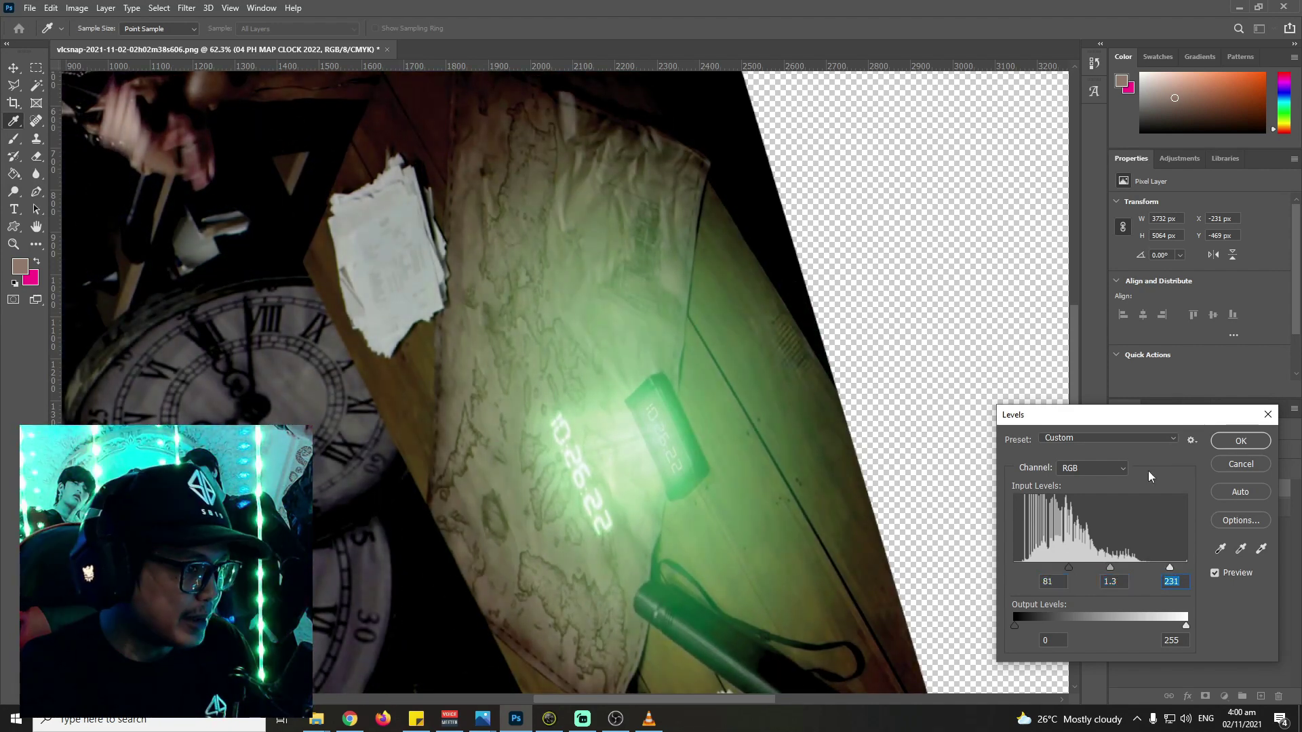
left_click(1240, 441)
Examine the upper edge of the map, check the table shot at 00:14 in VLC, and return to Photoshop
key("h")
scroll(553, 206, "up", 3)
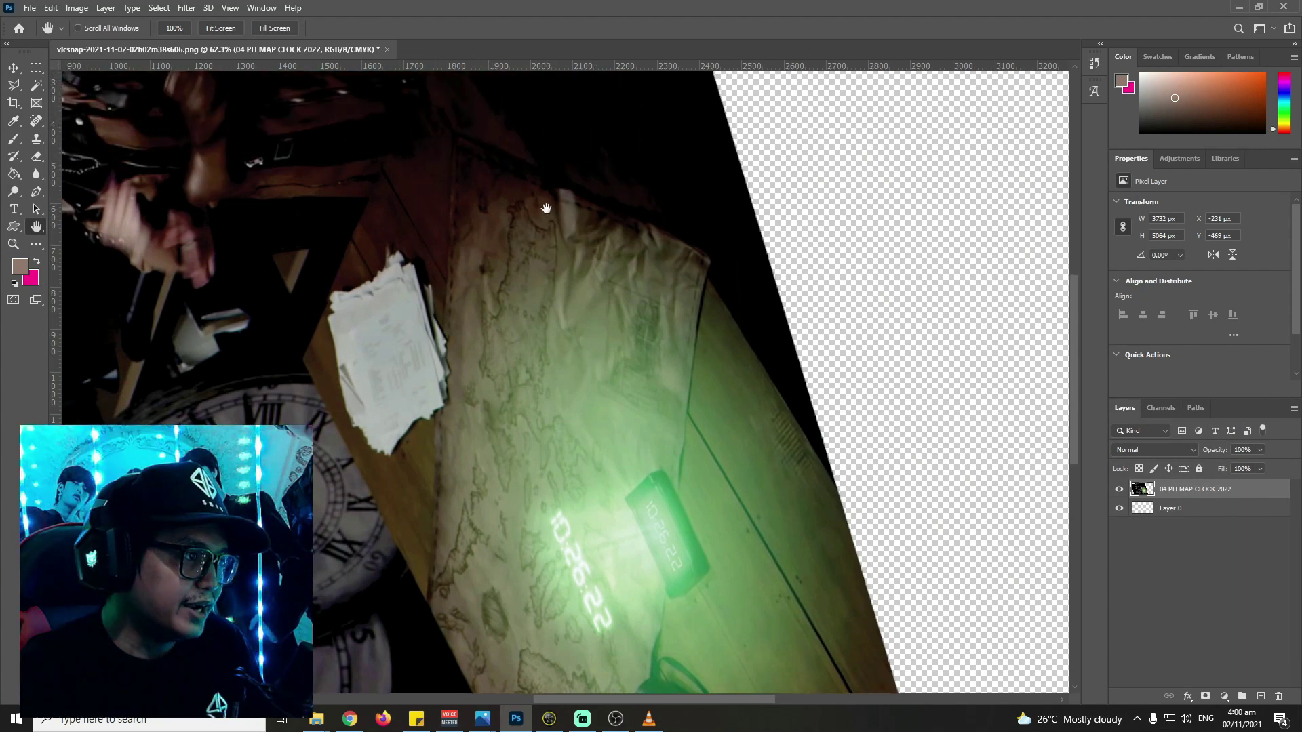
scroll(540, 198, "up", 5)
scroll(544, 238, "down", 3)
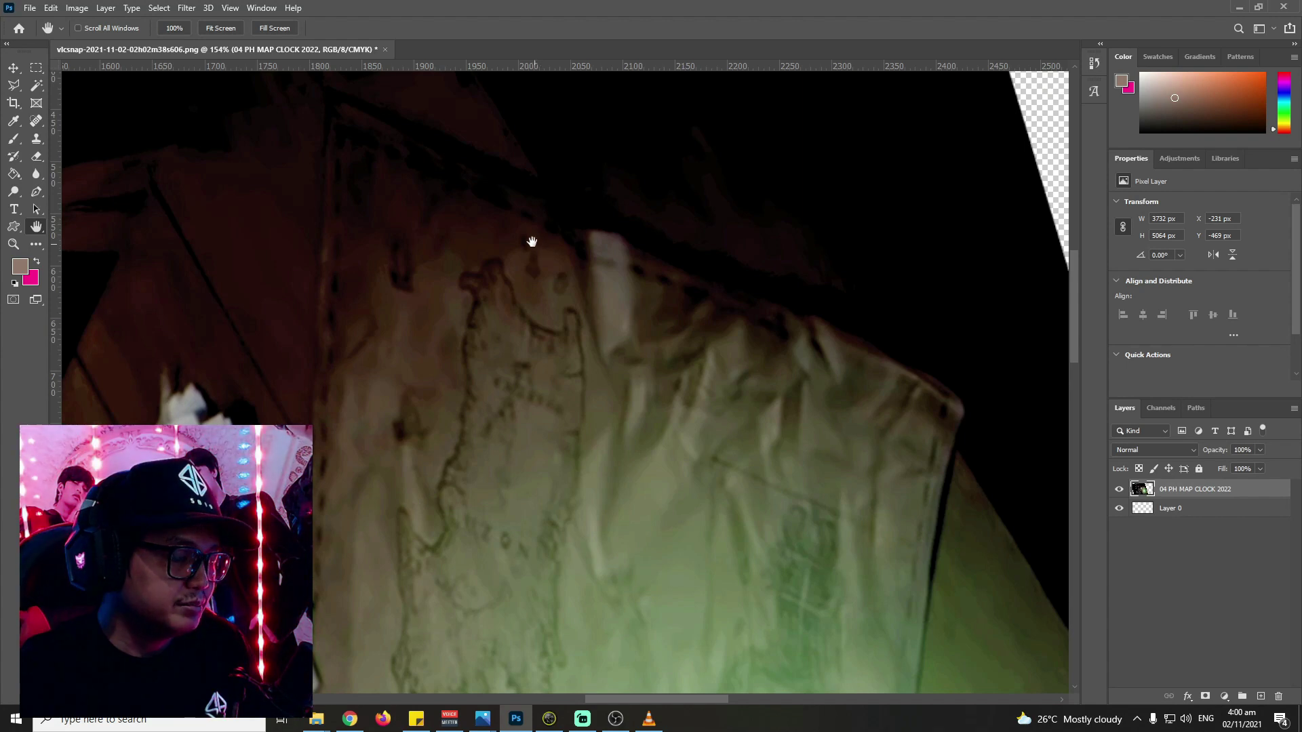
key("alt+Tab")
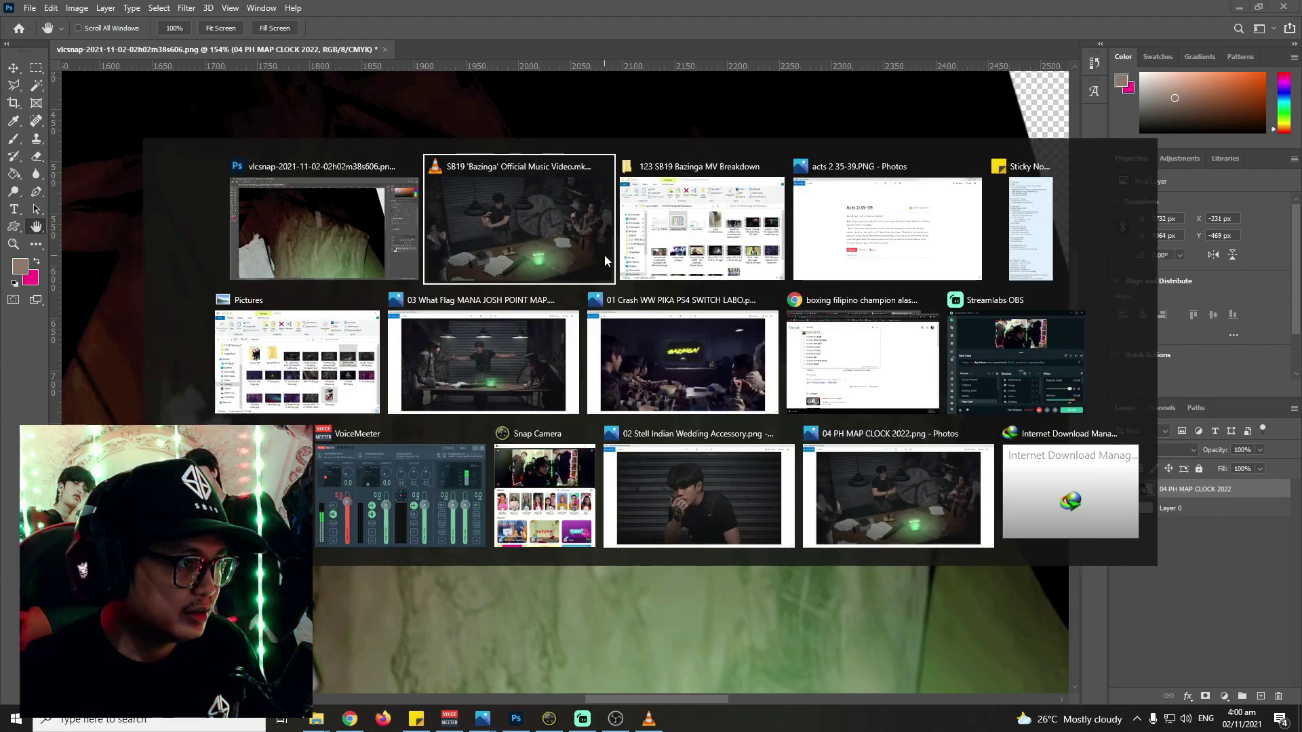
left_click(606, 259)
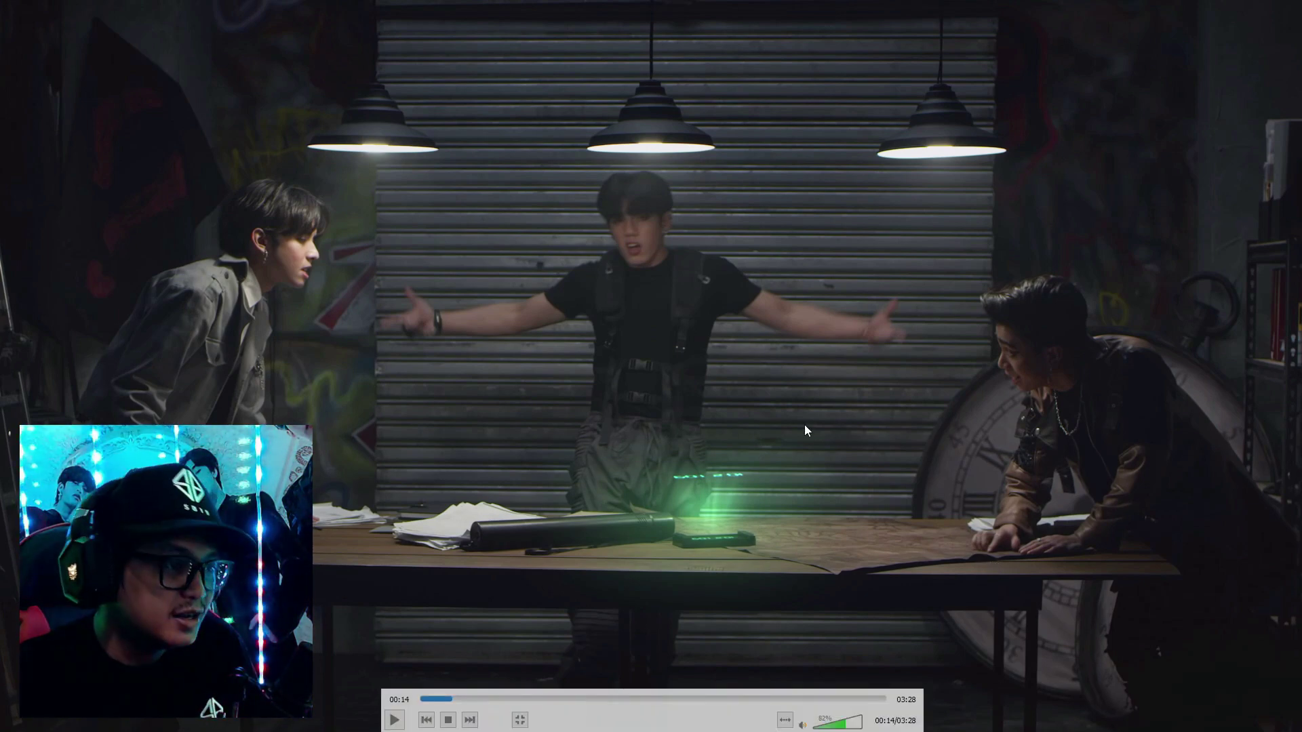
key("alt+Tab")
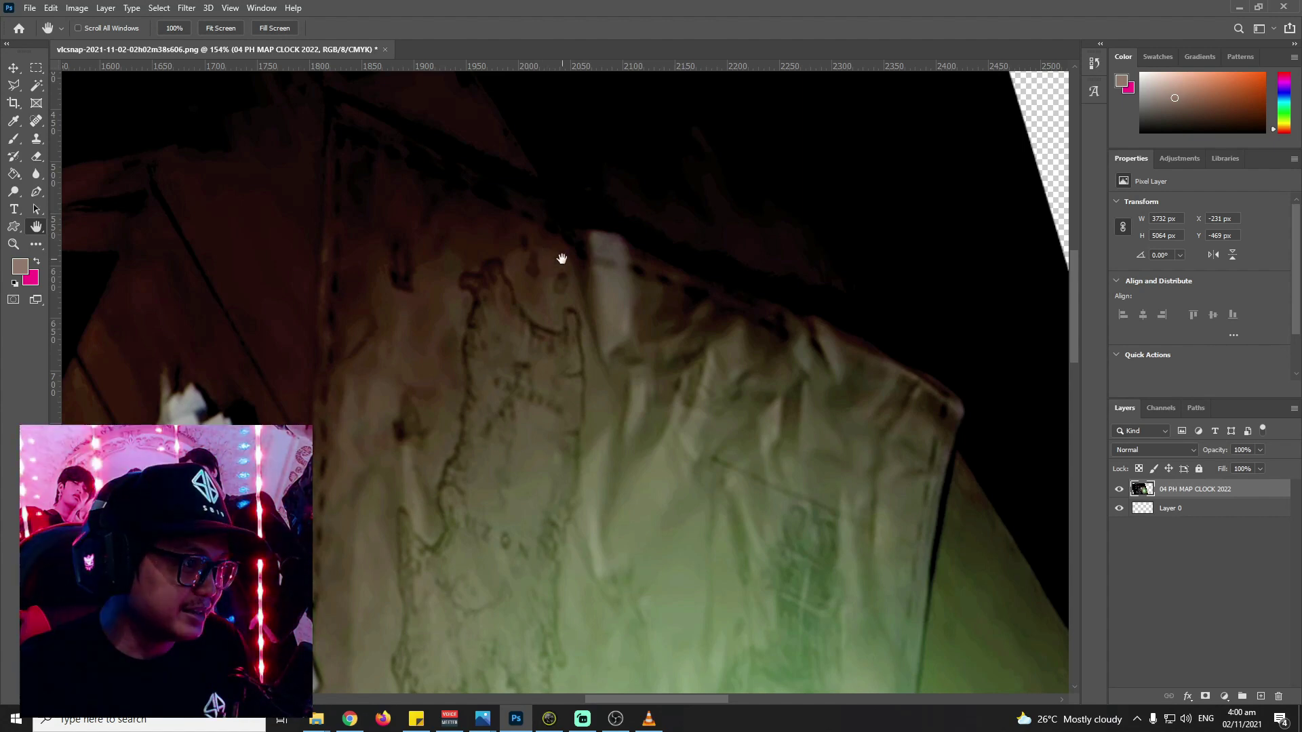
Switch to Google Maps in Chrome, examine Calayan Island in the Babuyan Islands north of Luzon, and return to Photoshop's map image
key("alt+Tab")
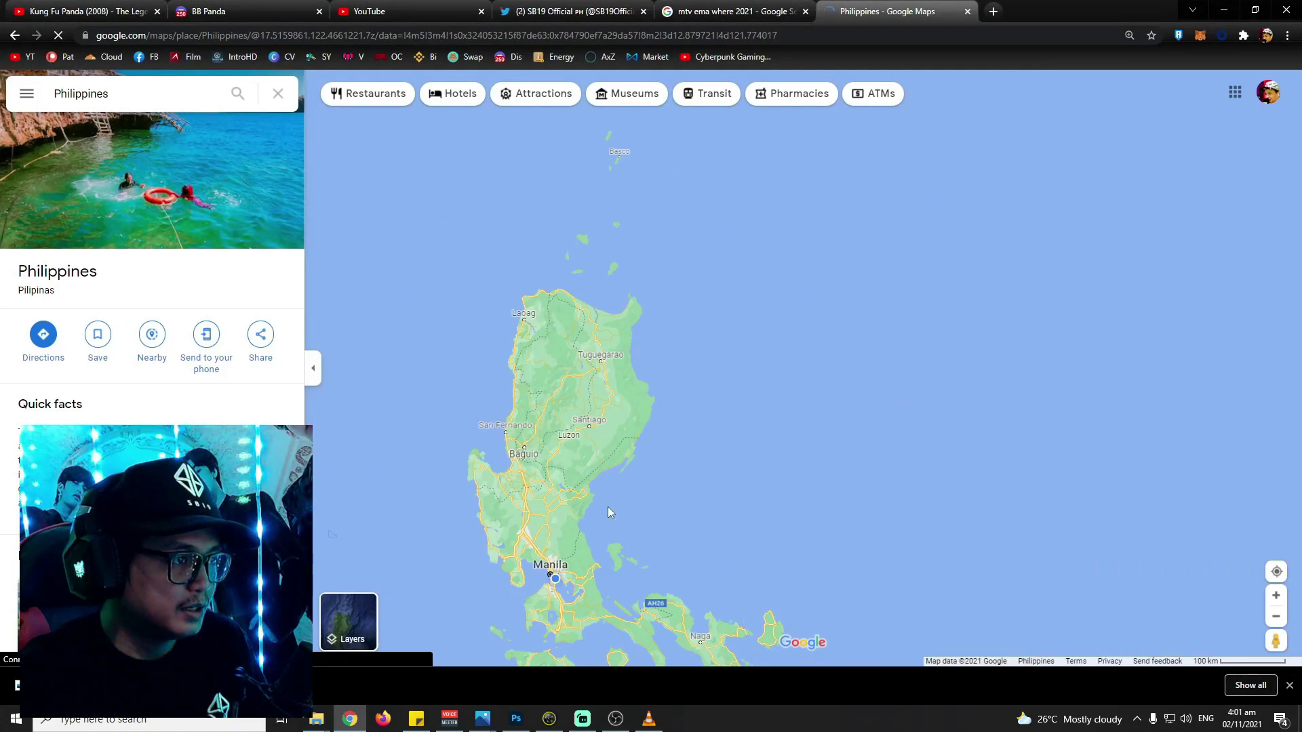
scroll(632, 357, "up", 2)
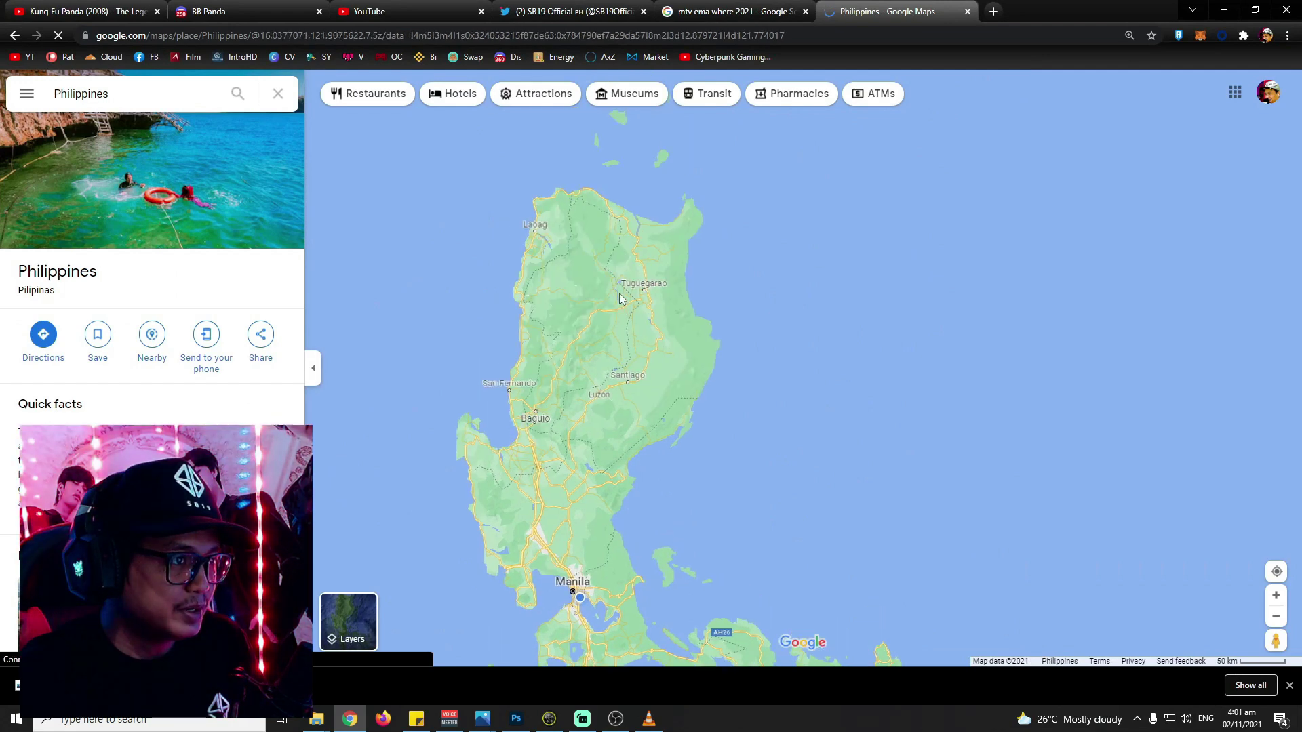
scroll(611, 164, "up", 4)
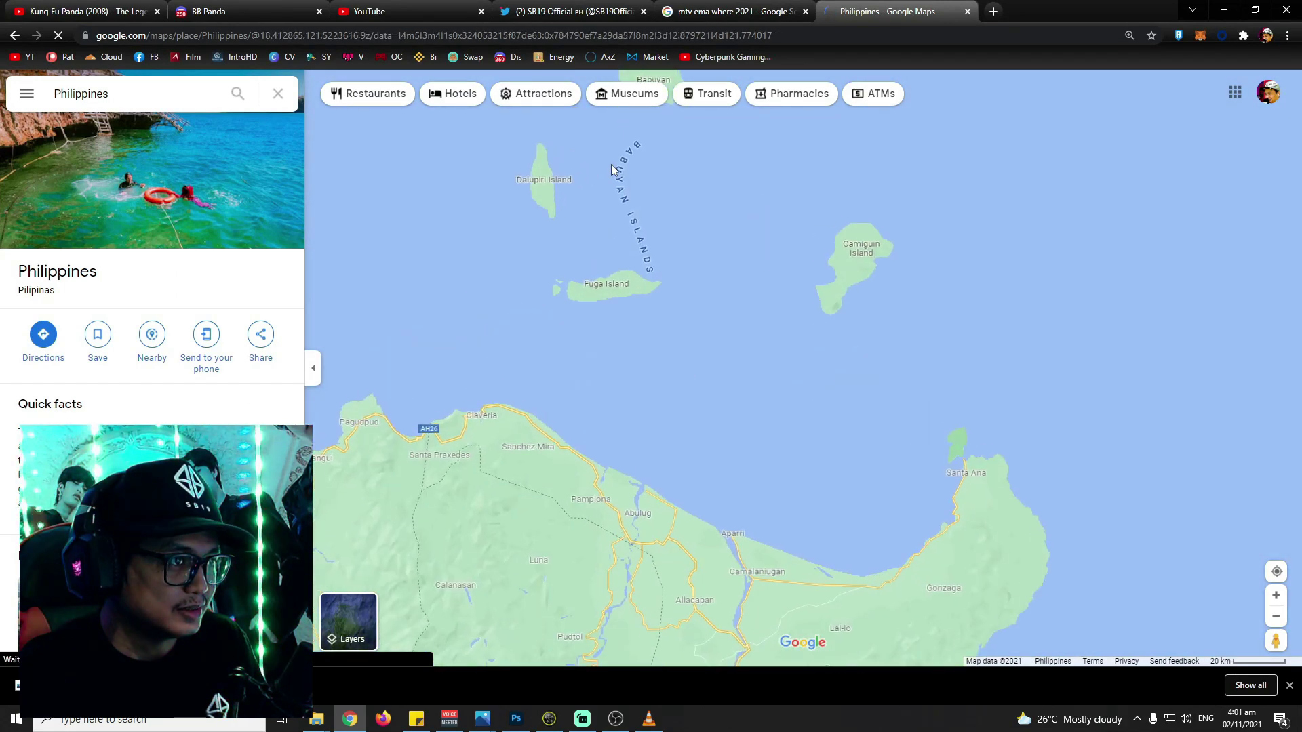
left_click_drag(612, 165, 630, 328)
scroll(654, 218, "up", 2)
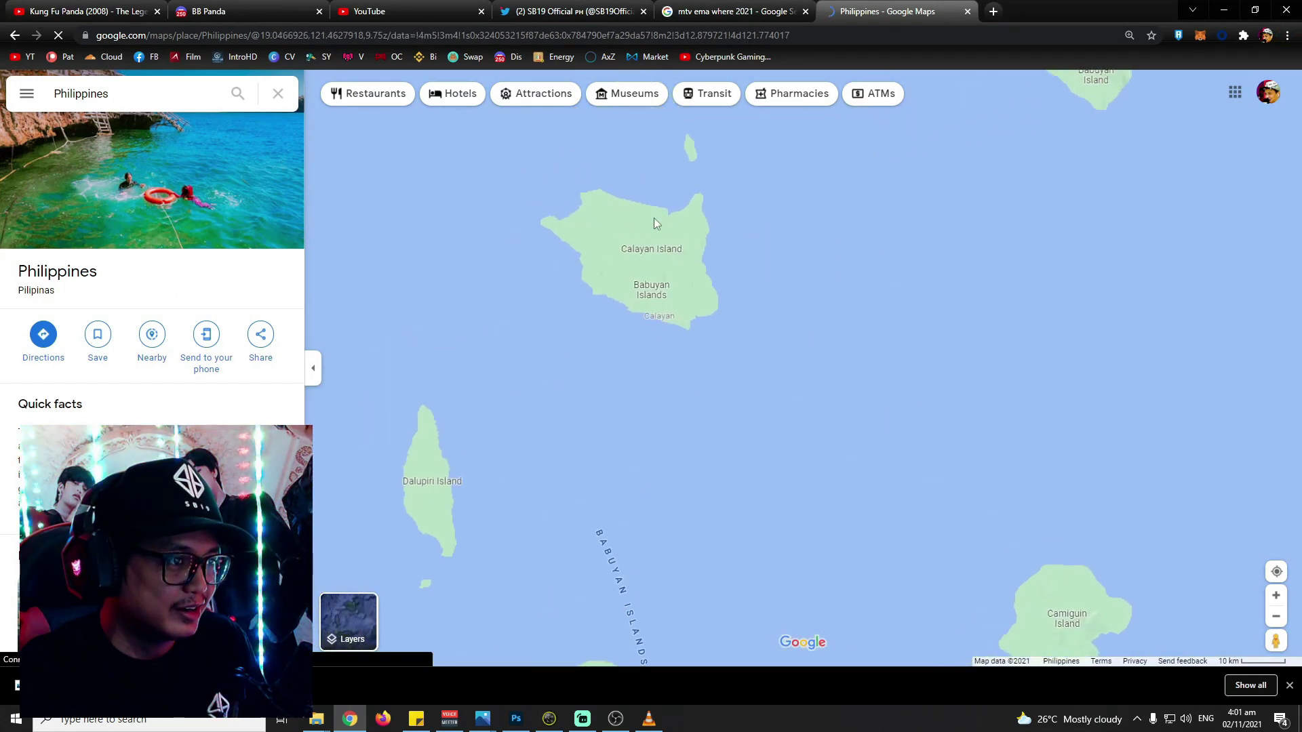
scroll(654, 218, "up", 1)
scroll(714, 209, "up", 1)
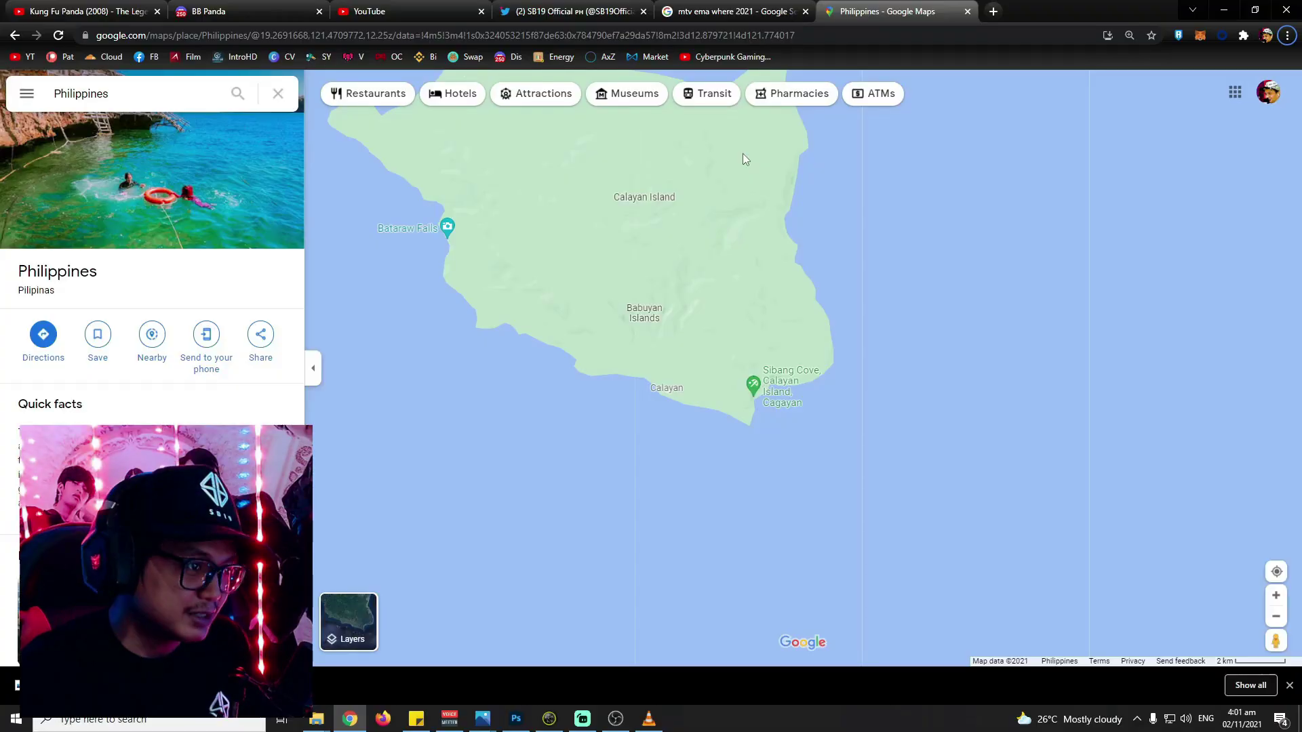
key("alt+Tab")
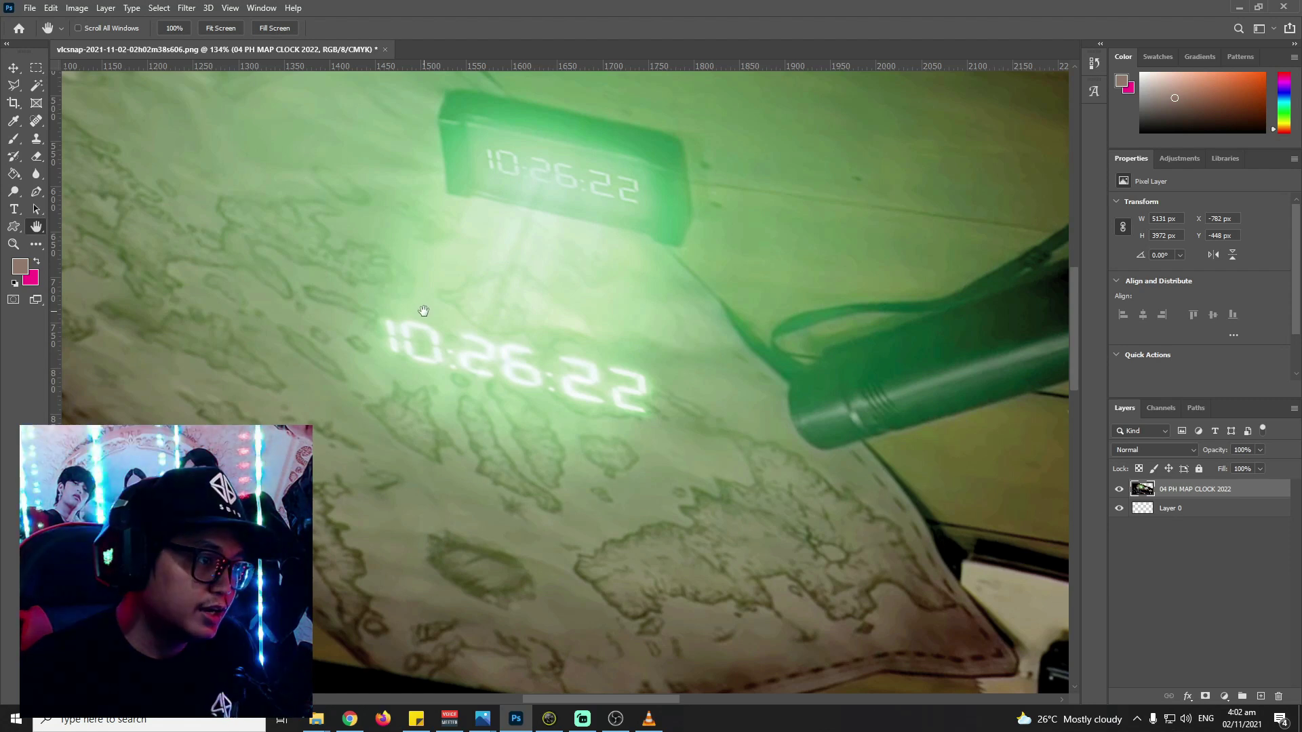
scroll(478, 341, "down", 2)
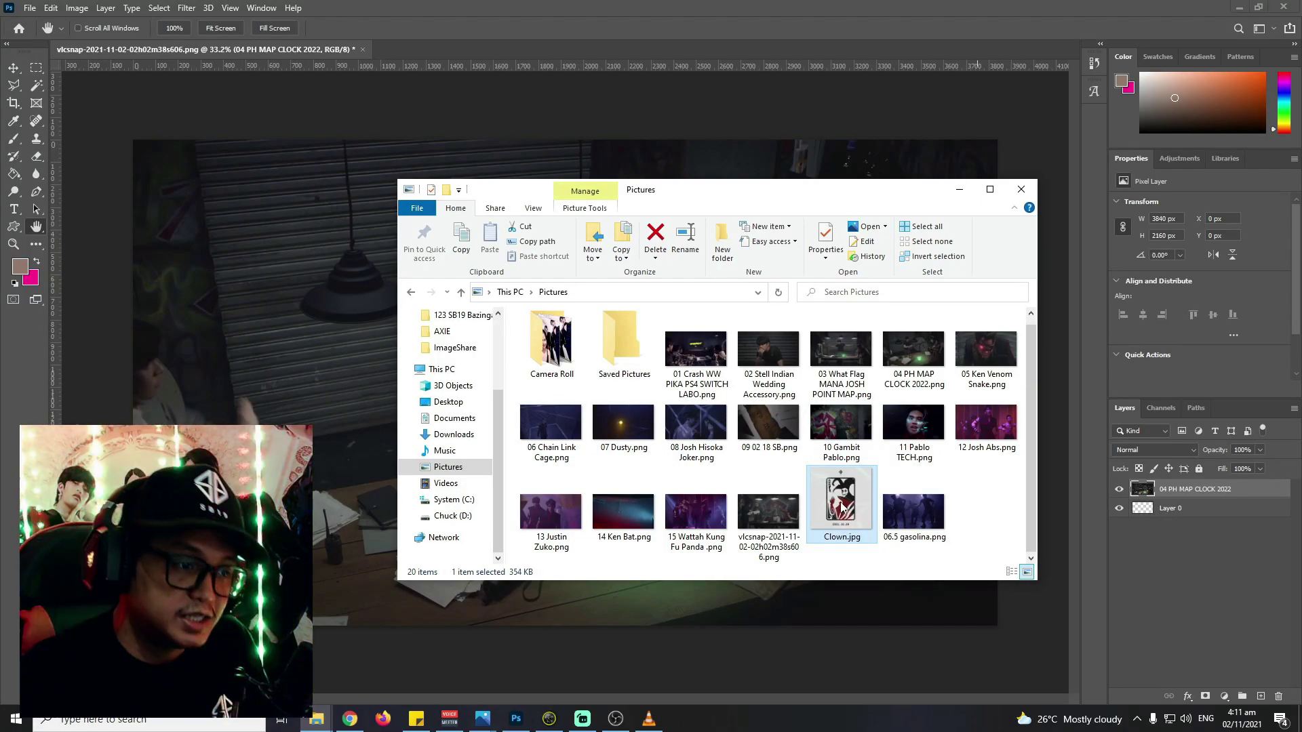
Place Clown.jpg from the Pictures folder over the map image and enlarge it to about 2800 px square
left_click_drag(841, 507, 455, 342)
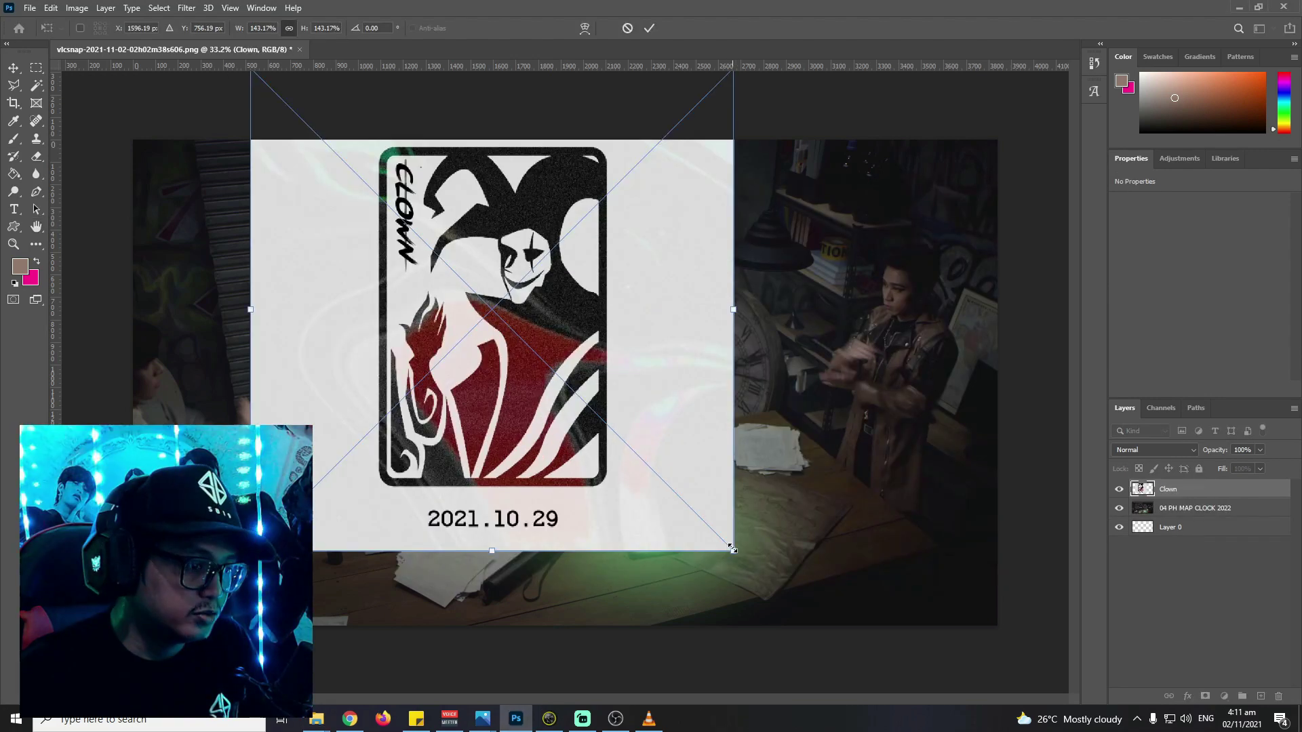
left_click_drag(732, 549, 878, 686)
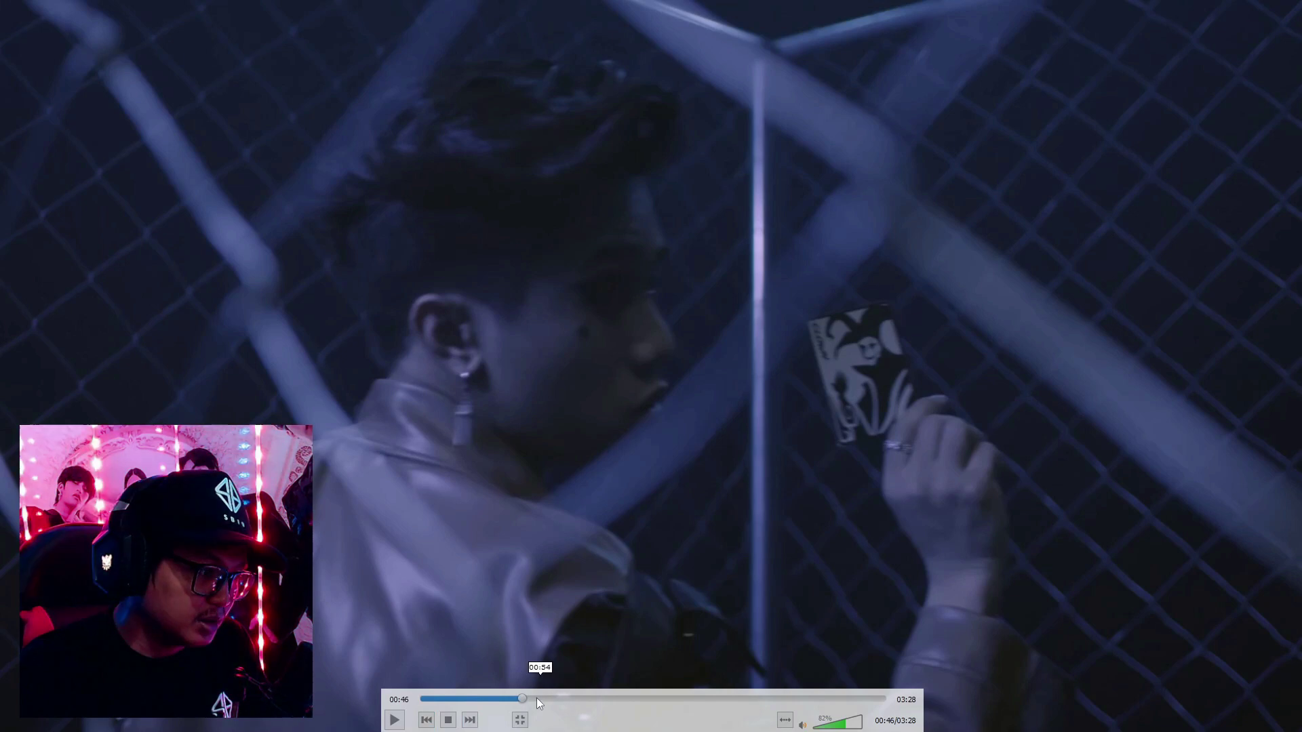
Switch to VLC, play the chain-link cage scene with the clown card around 00:46, and return to Photoshop
left_click(515, 700)
key("space")
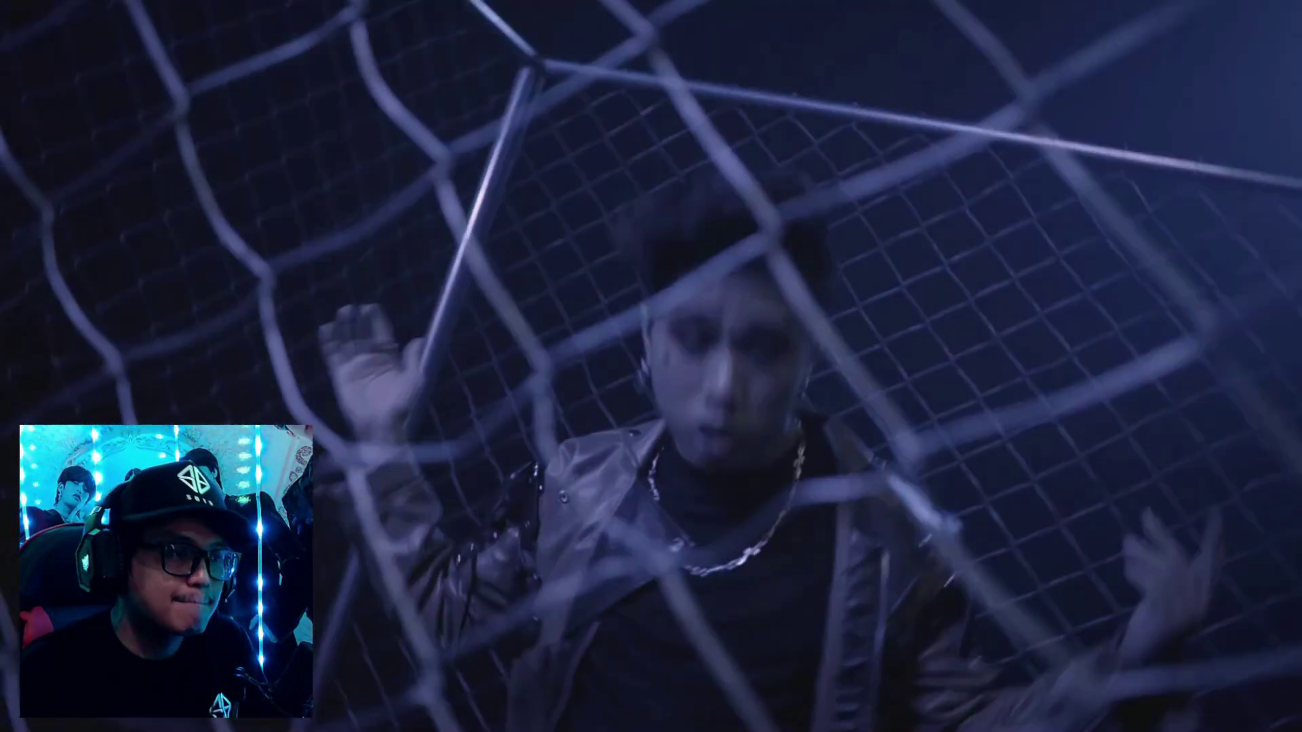
key("space")
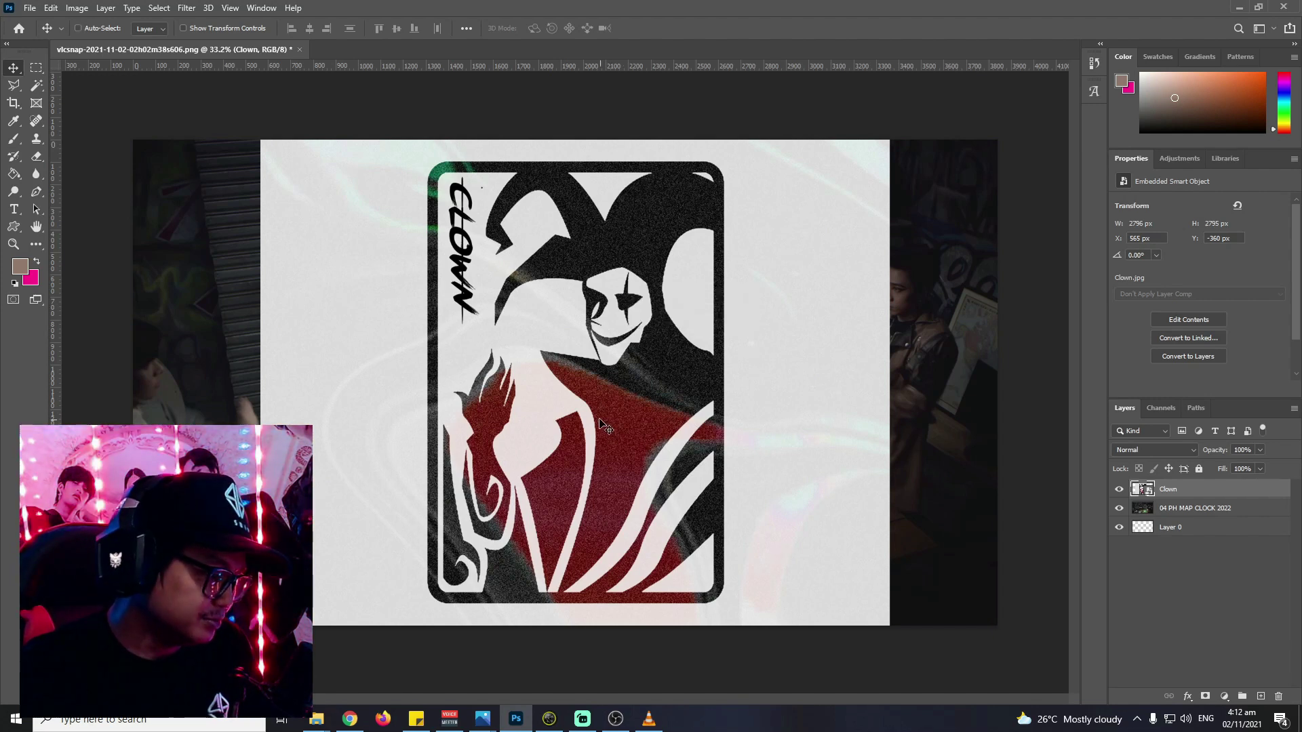
Rotate the Clown layer 180° so the card is upside down, and reposition it on the canvas
key("ctrl+t")
left_click_drag(606, 427, 324, 378)
key("Return")
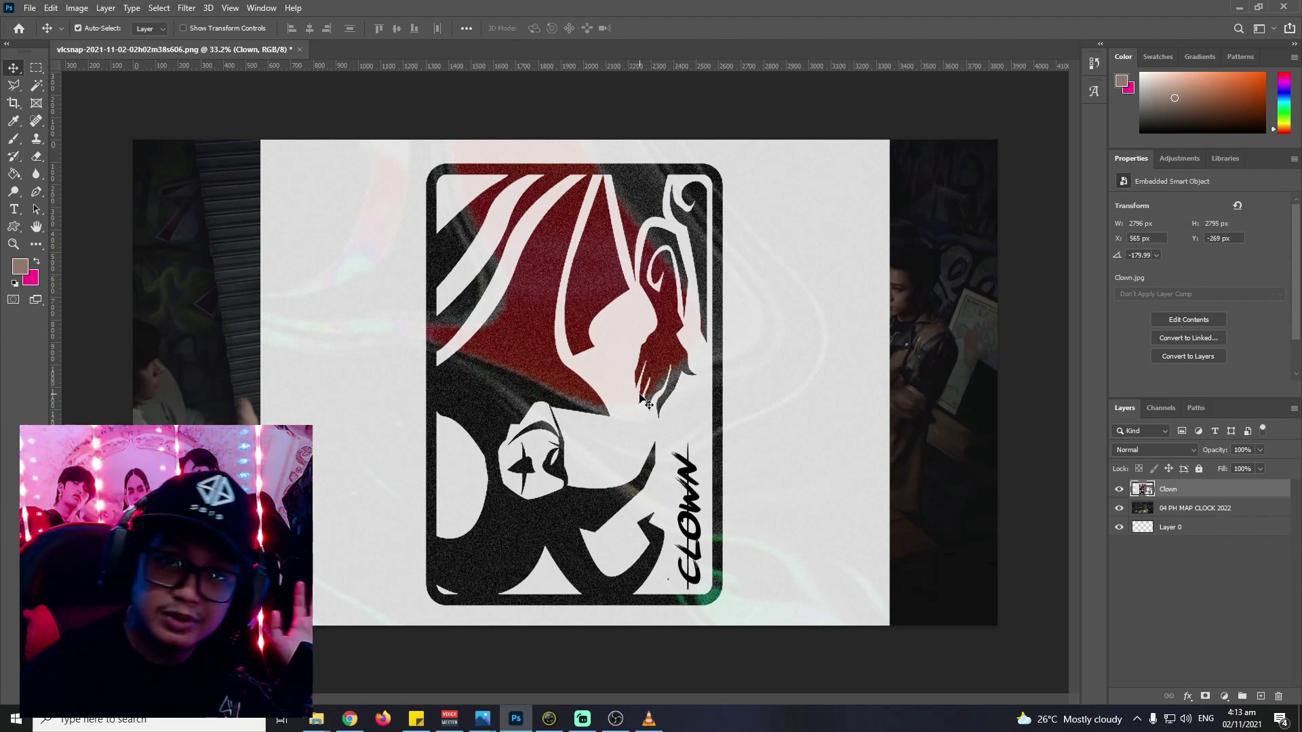
left_click_drag(640, 399, 728, 351)
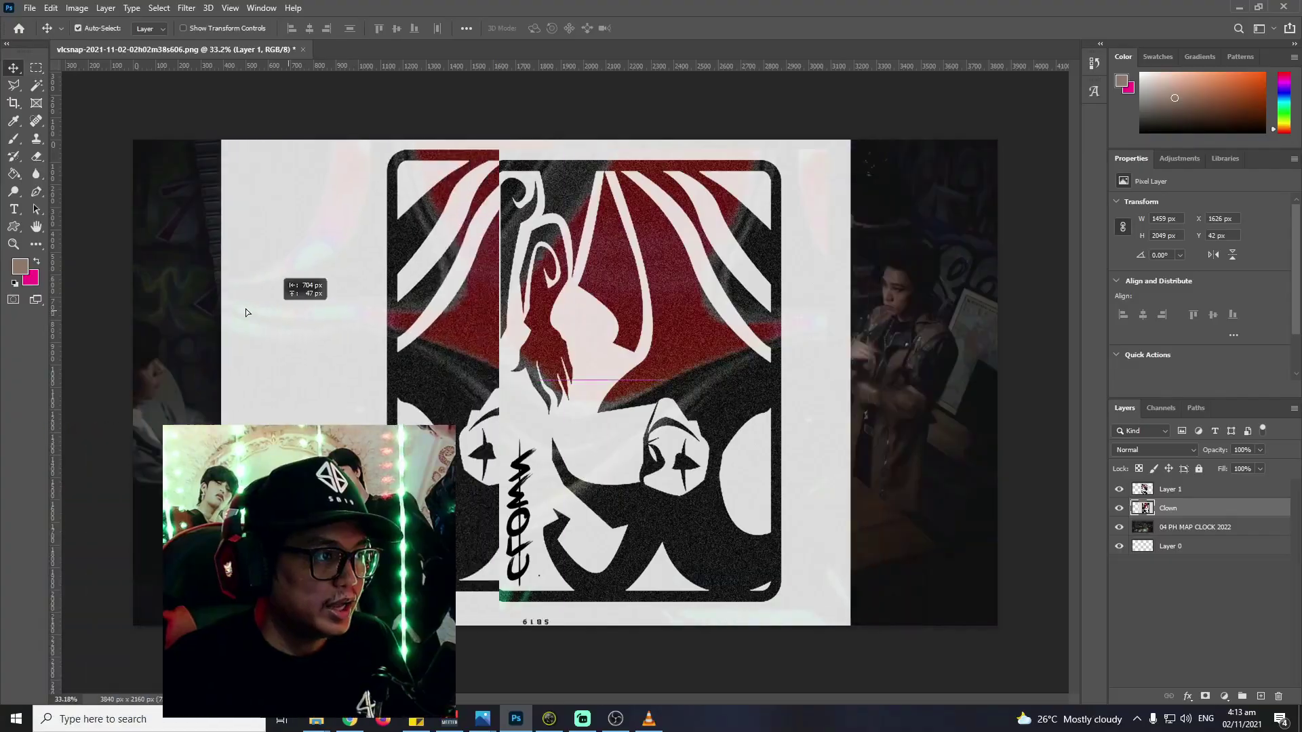
Move the upside-down Clown card and its mirrored copy together so their inner edges meet, and examine the combined figure
mouse_move(246, 311)
left_mouse_down()
mouse_move(296, 319)
mouse_move(294, 332)
mouse_move(237, 324)
left_mouse_up()
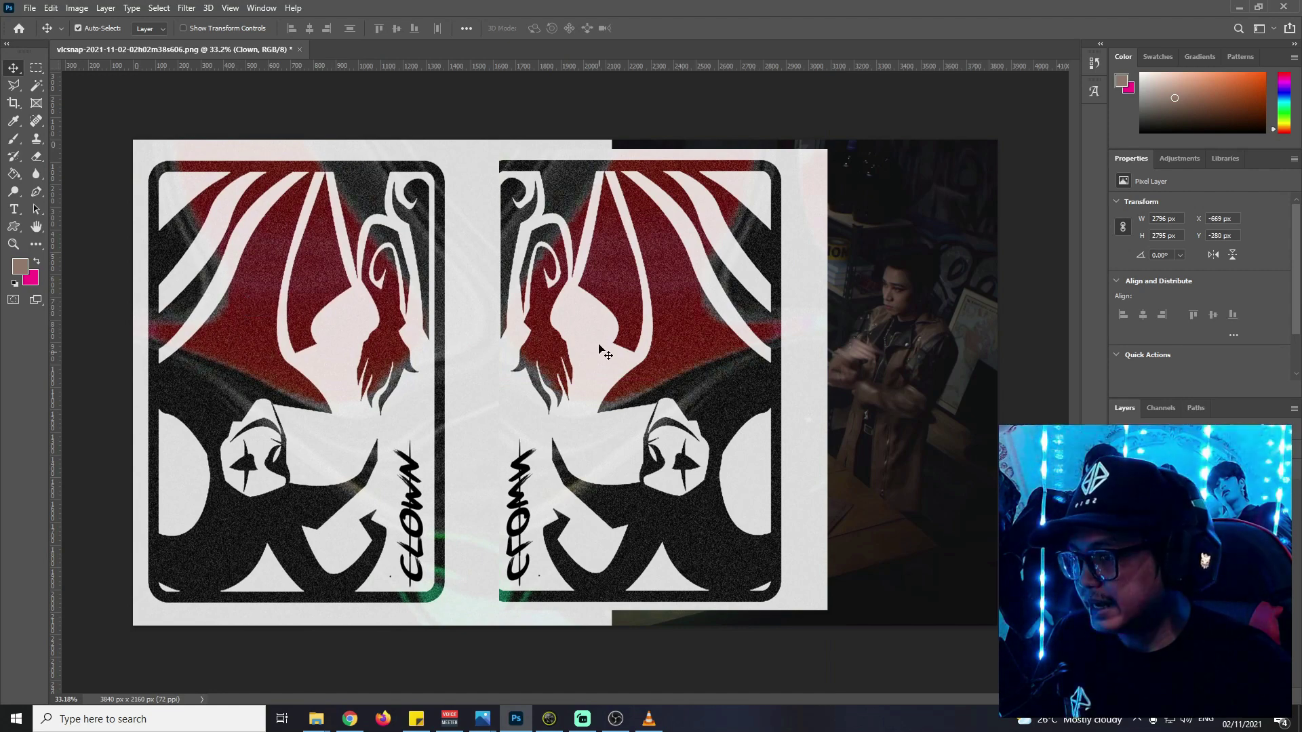
left_click_drag(659, 269, 592, 273)
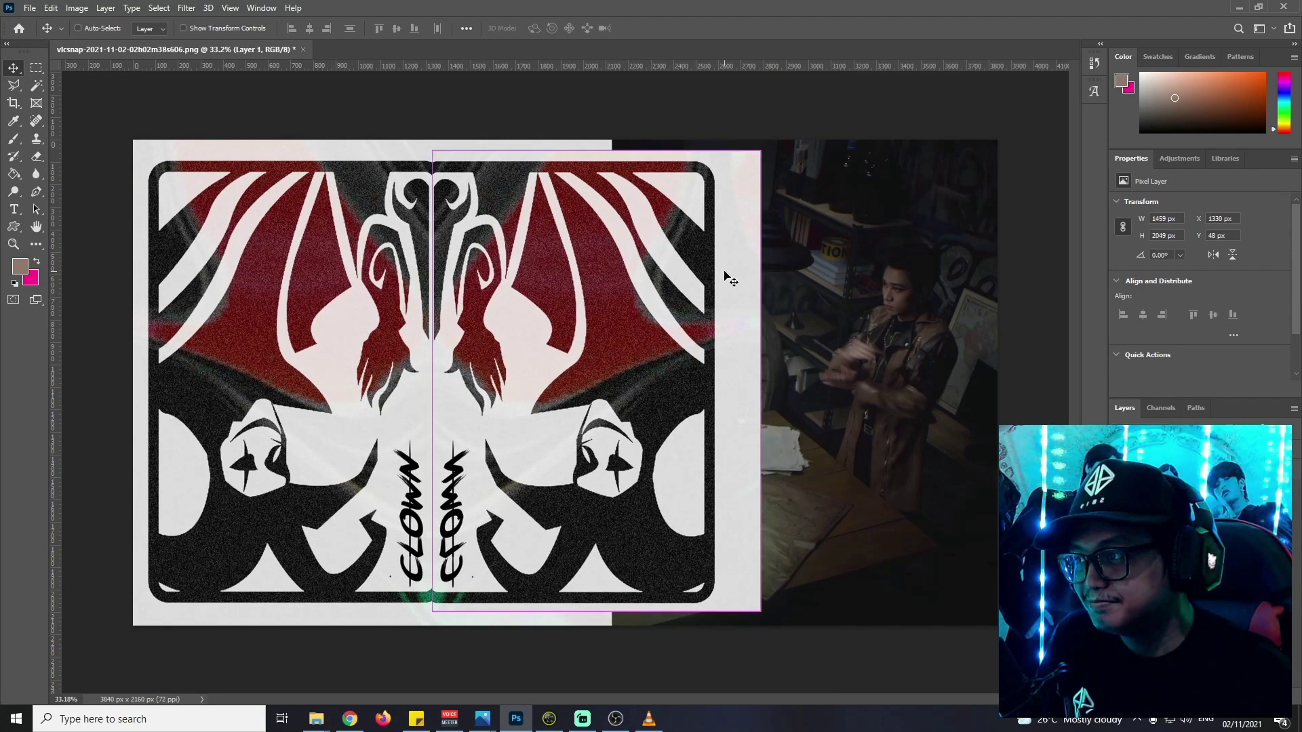
scroll(576, 326, "up", 2)
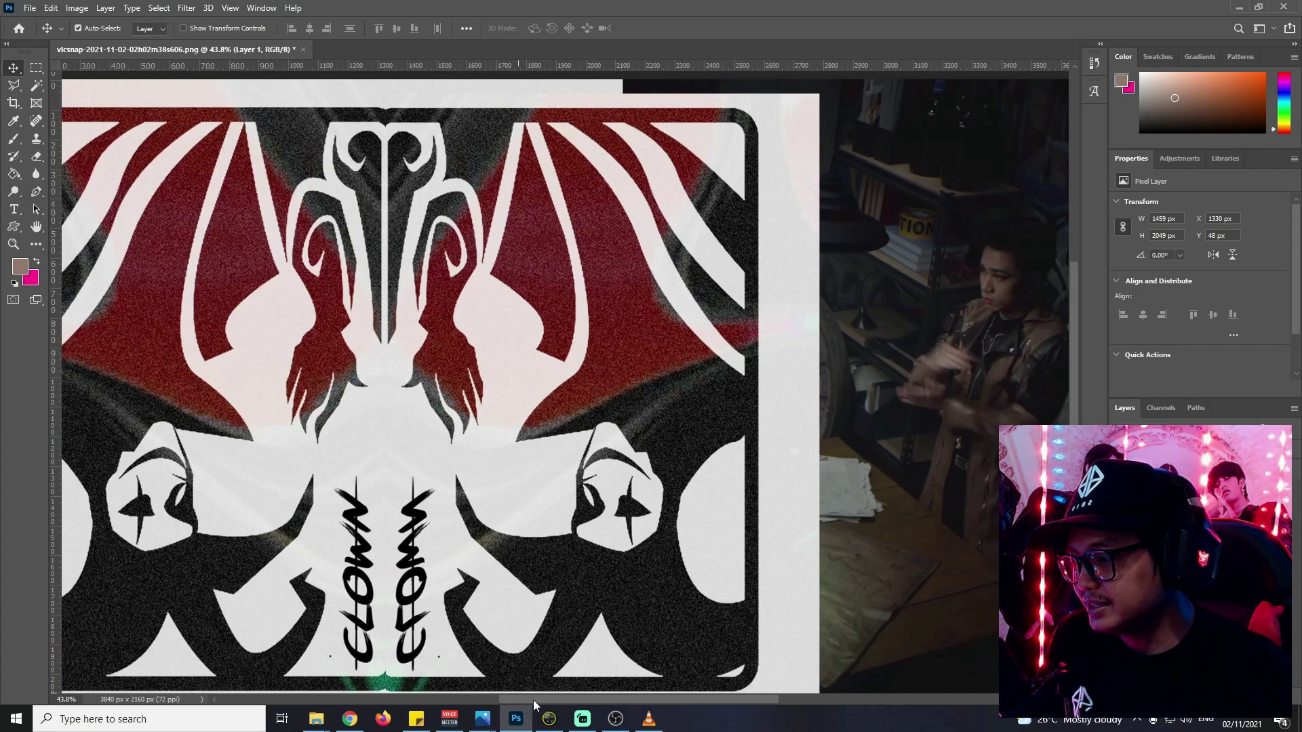
mouse_move(533, 700)
left_mouse_down()
mouse_move(502, 697)
mouse_move(514, 698)
left_mouse_up()
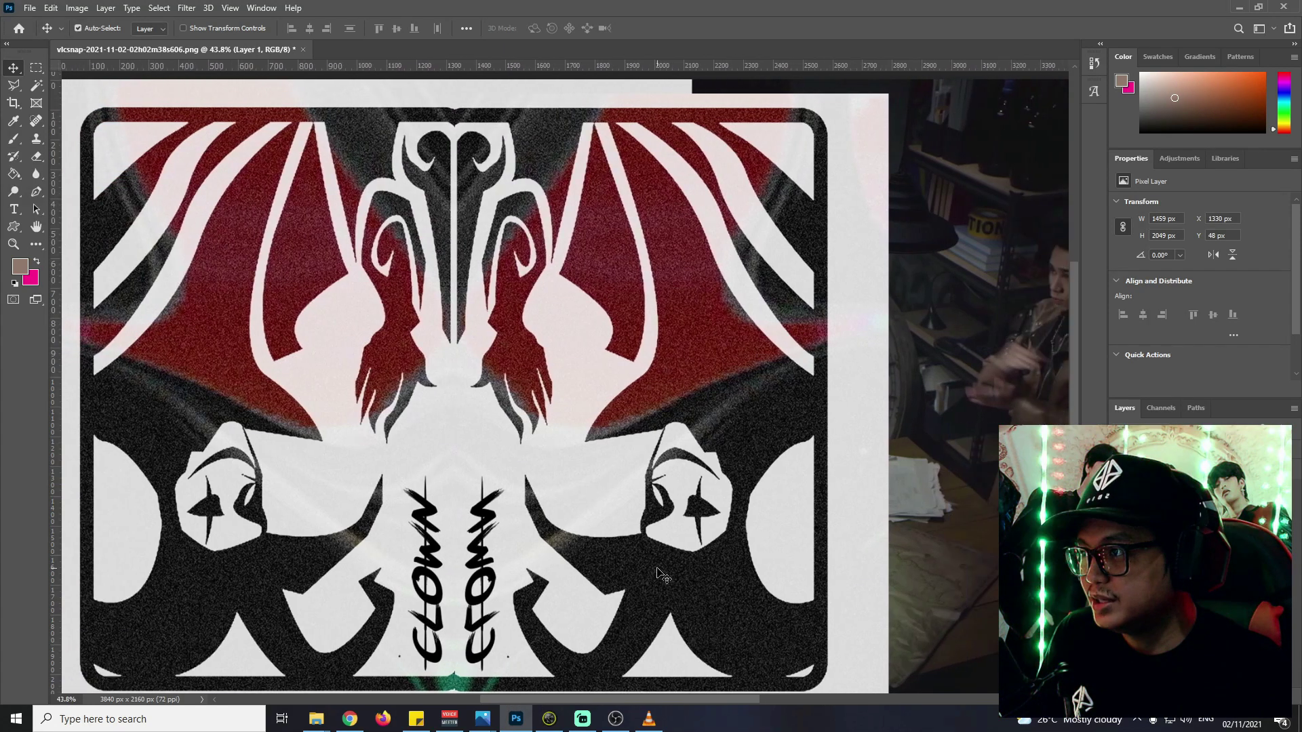
scroll(1074, 376, "down", 1)
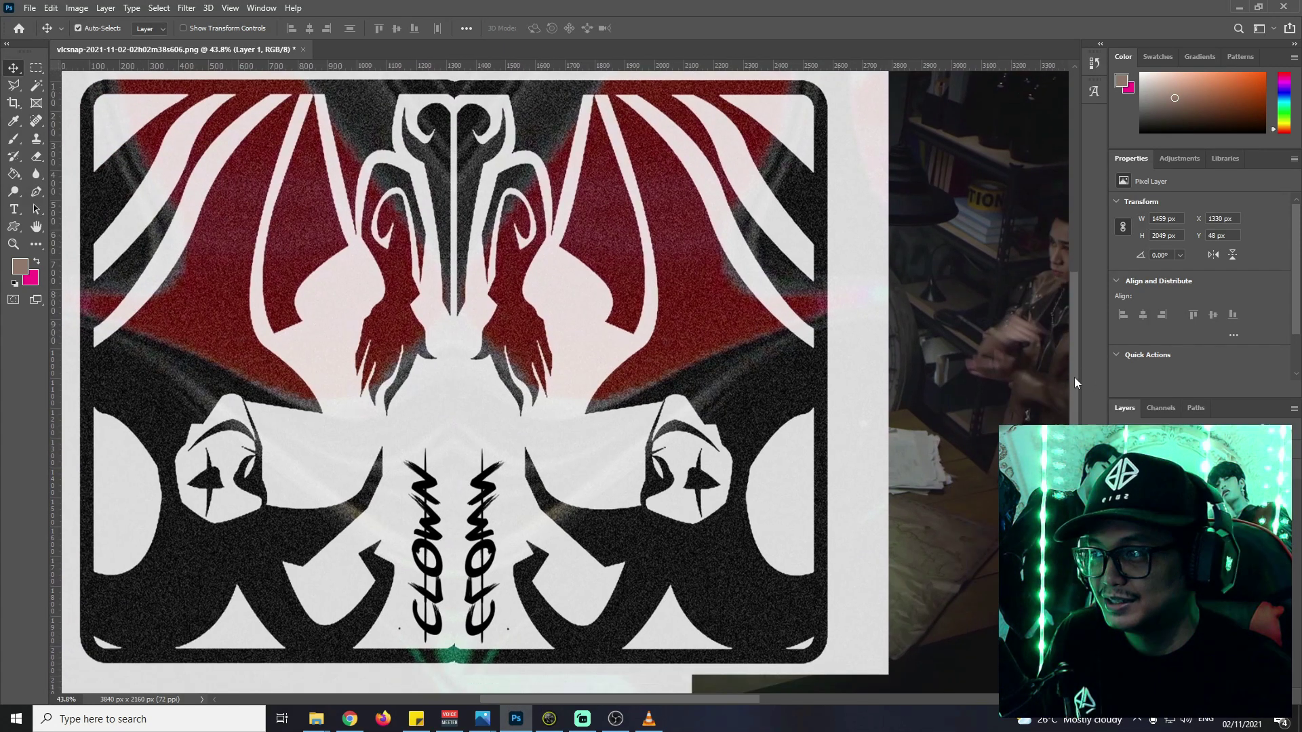